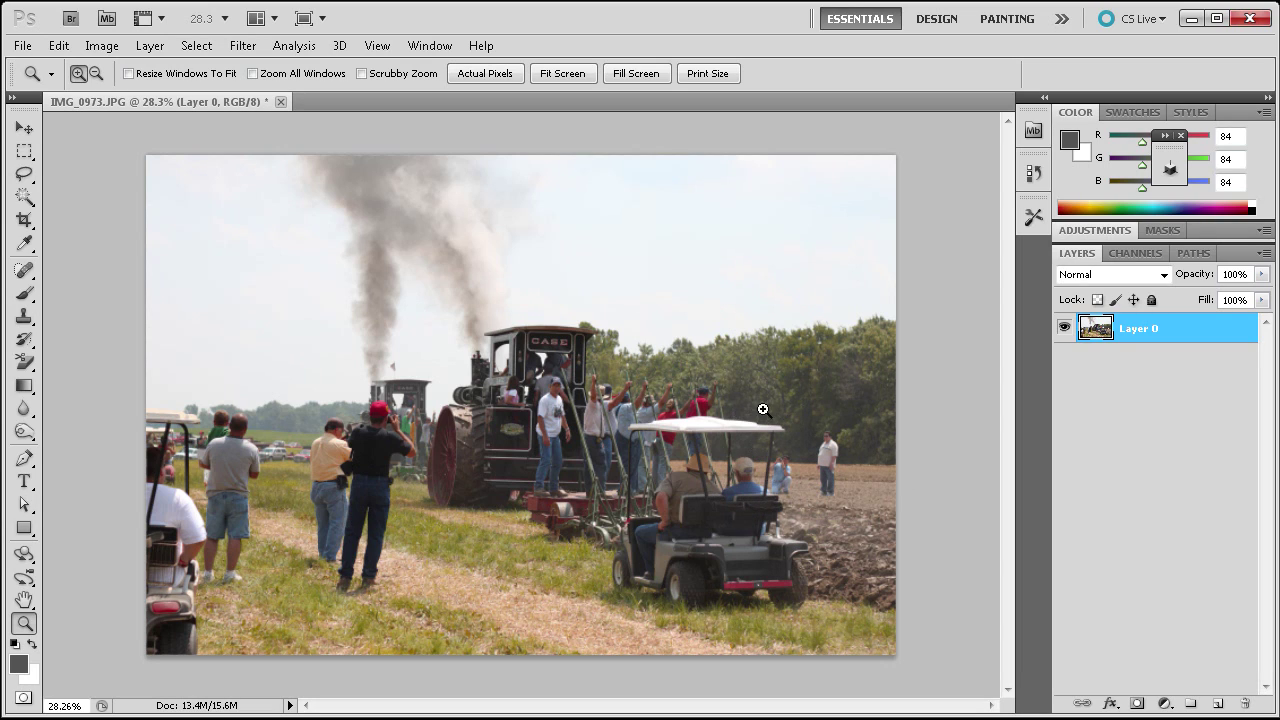
Zoom to 139% on the standing man and kneeling photographer and frame them.
{"action": "left_click_drag", "start_coordinate": [868, 527], "coordinate": [703, 531]}
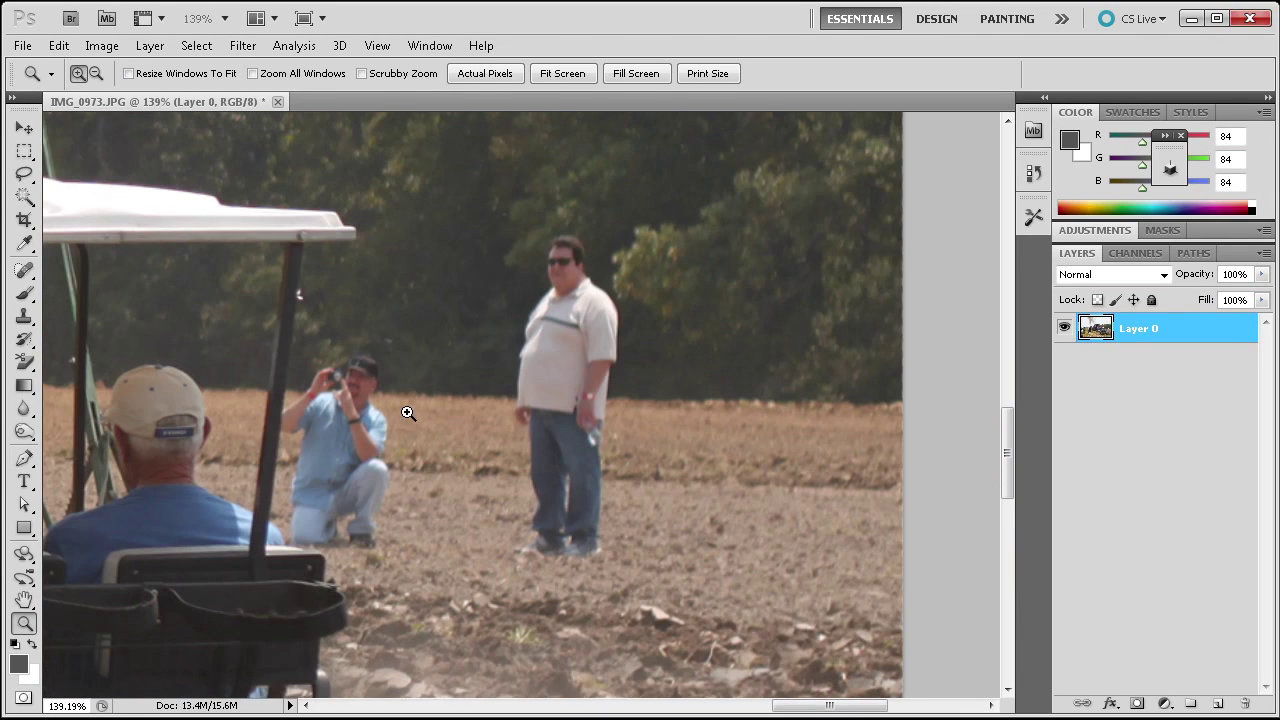
{"action": "scroll", "coordinate": [408, 413], "scroll_direction": "up", "scroll_amount": 1}
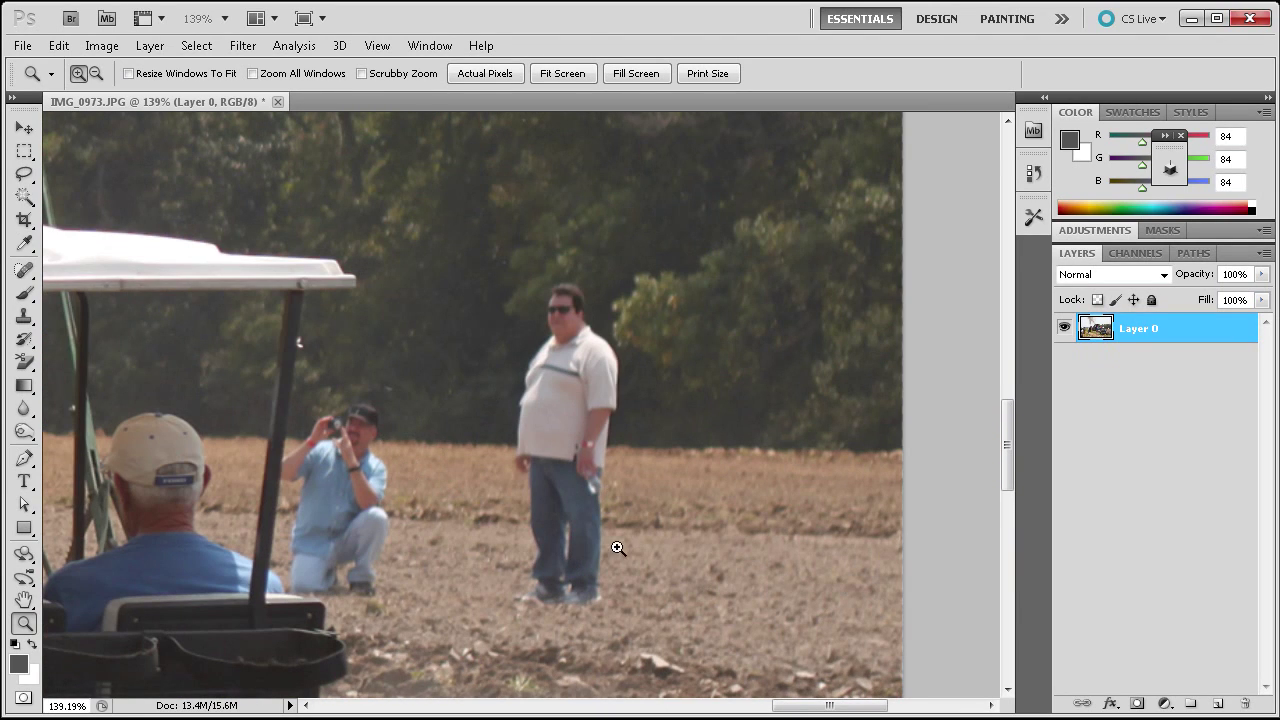
{"action": "left_click_drag", "start_coordinate": [829, 705], "coordinate": [815, 705]}
{"action": "scroll", "coordinate": [815, 544], "scroll_direction": "up", "scroll_amount": 1}
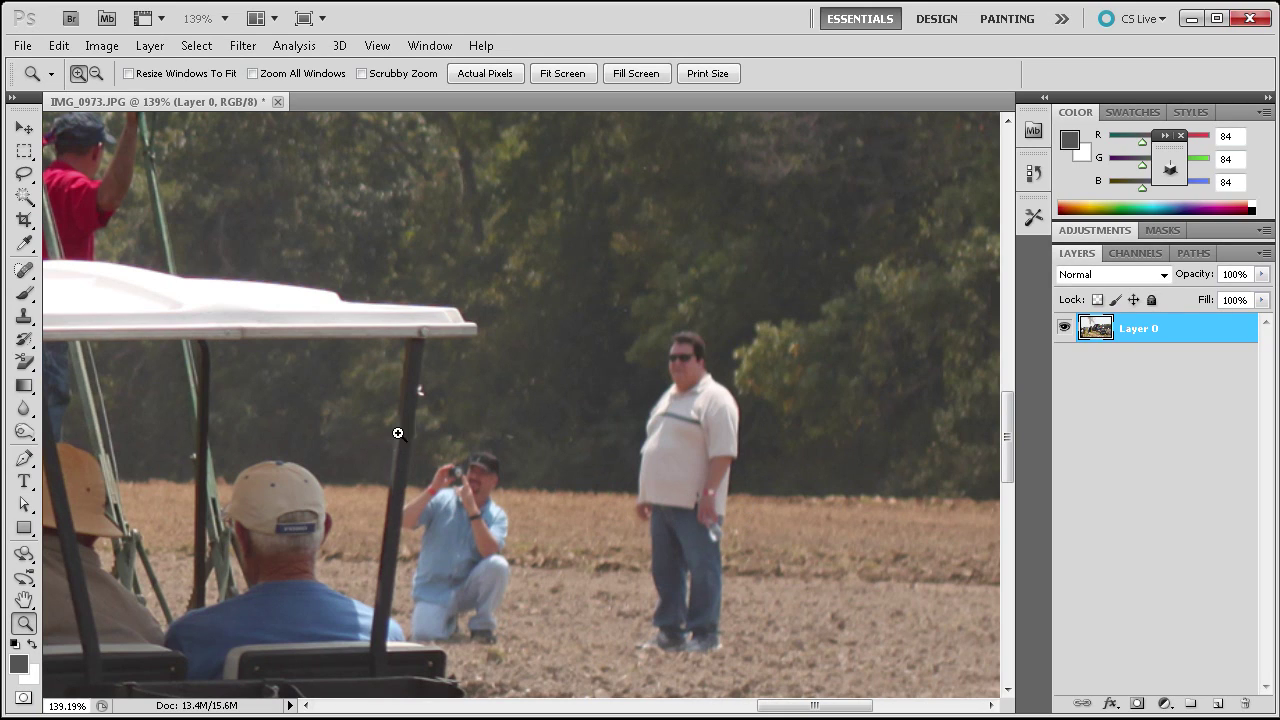
Paint a Quick Mask over the standing man with an enlarged brush, then convert it to an inverted selection.
{"action": "left_click", "coordinate": [24, 294]}
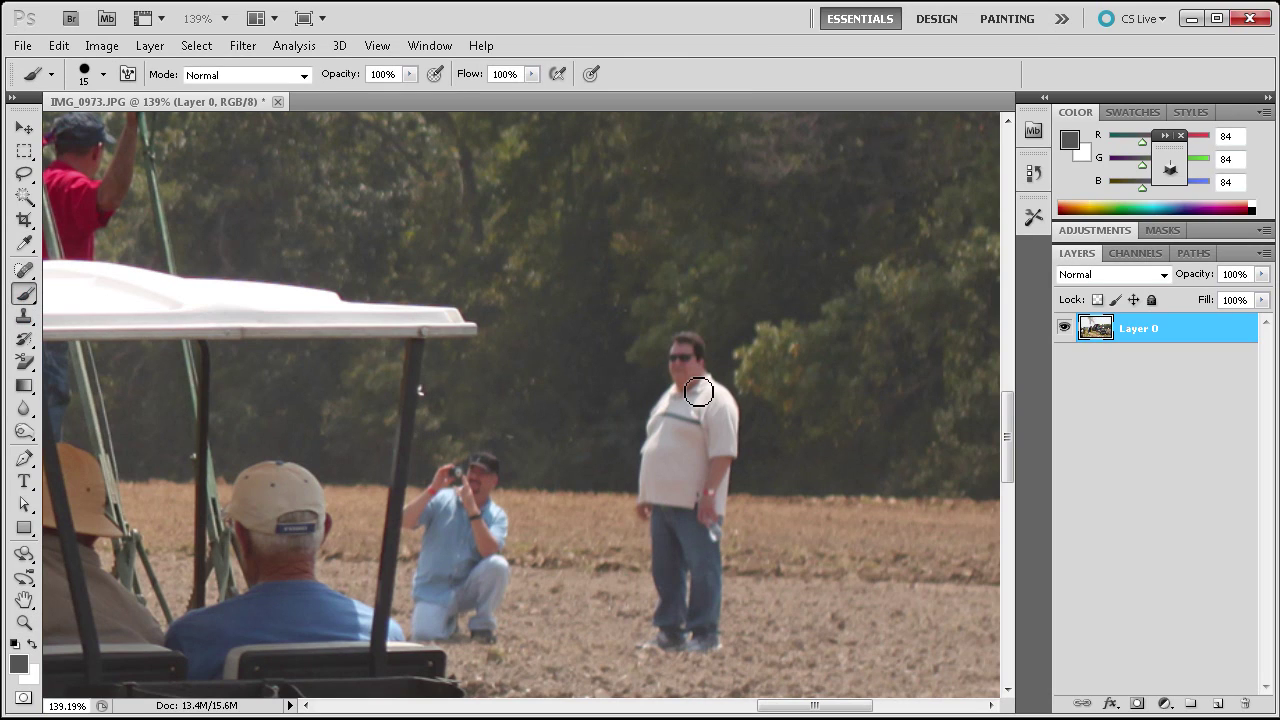
{"action": "key", "text": "q"}
{"action": "key", "text": "bracketright"}
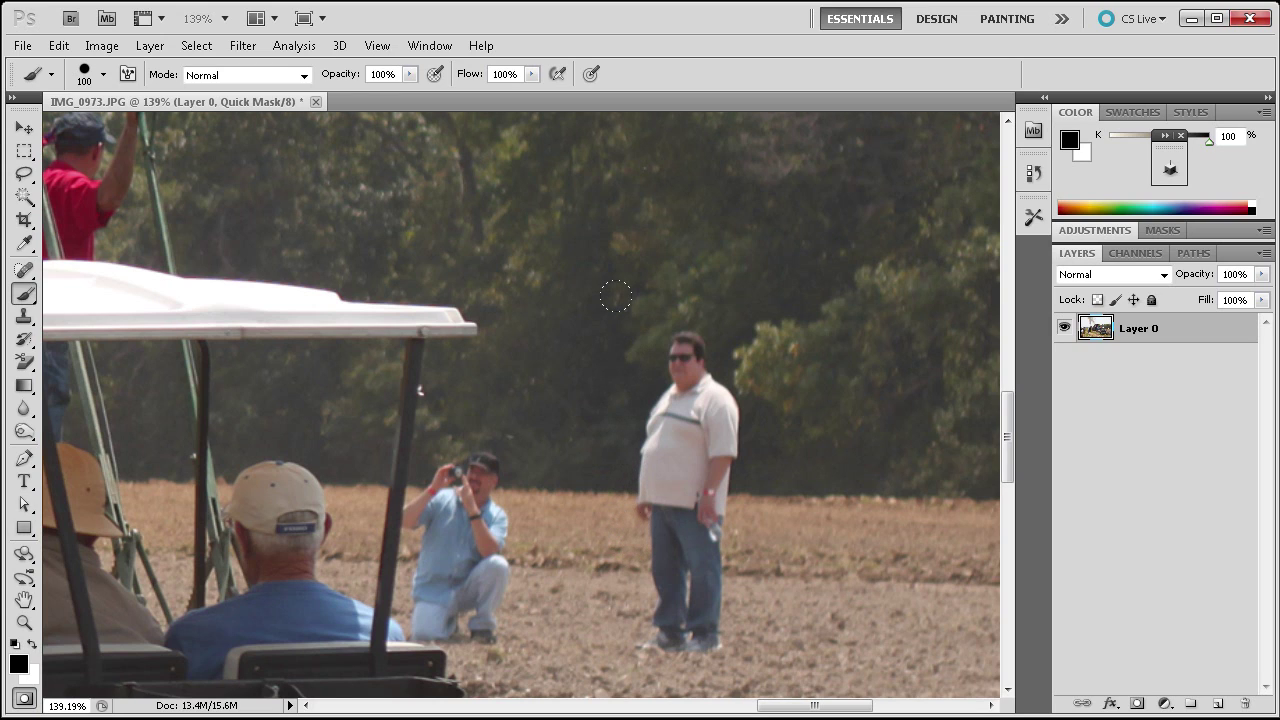
{"action": "left_click_drag", "start_coordinate": [616, 296], "coordinate": [621, 558]}
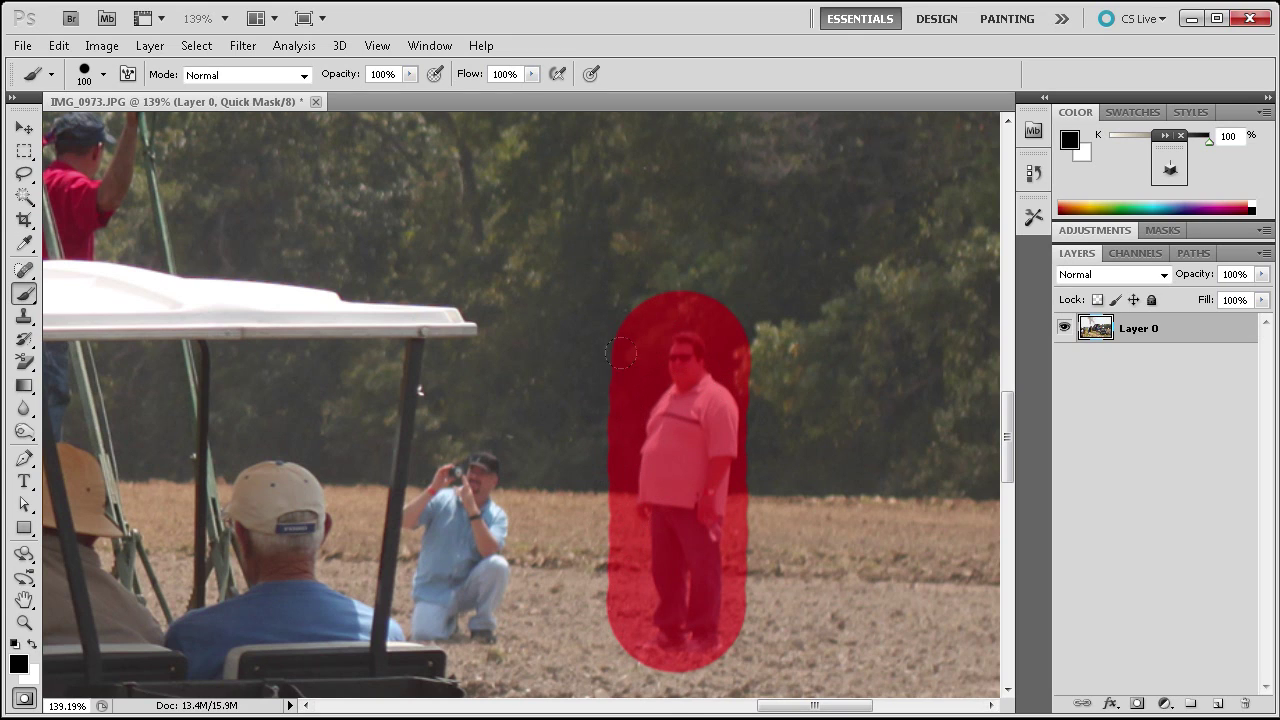
{"action": "key", "text": "q"}
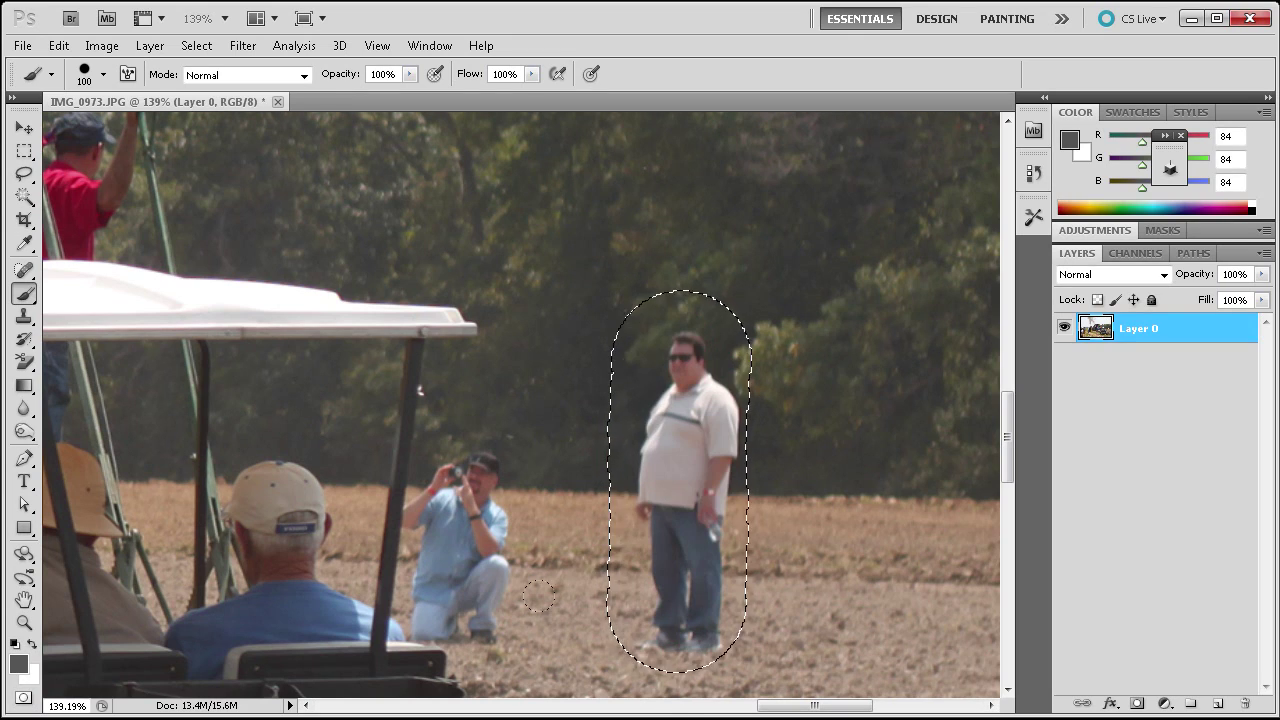
{"action": "left_click", "coordinate": [197, 46]}
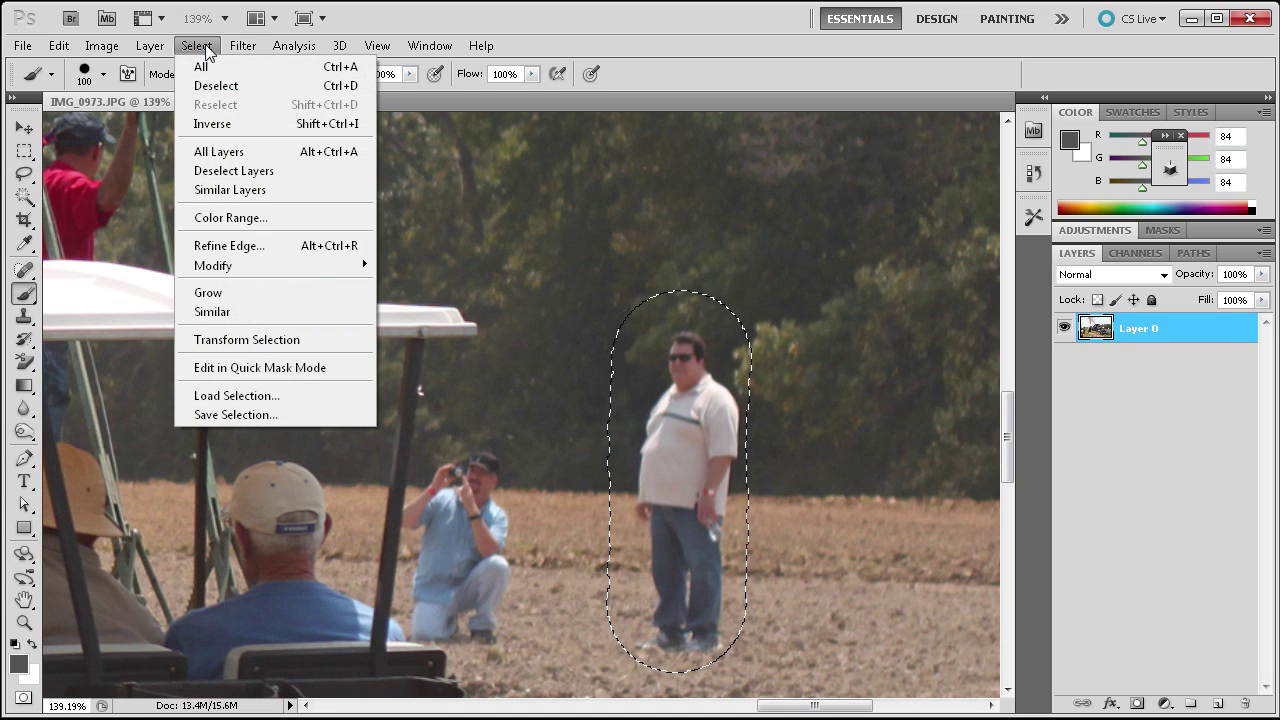
{"action": "left_click", "coordinate": [199, 123]}
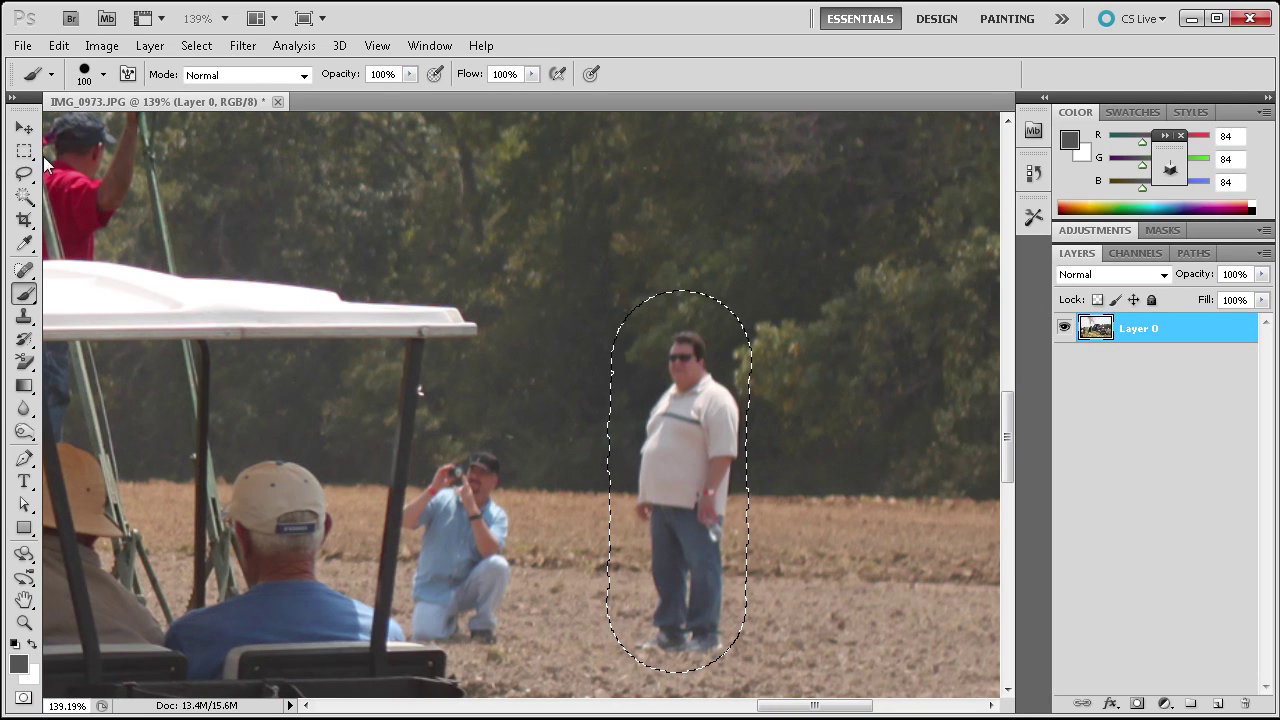
Erase the standing man with a Content-Aware Fill and deselect.
{"action": "left_click", "coordinate": [59, 46]}
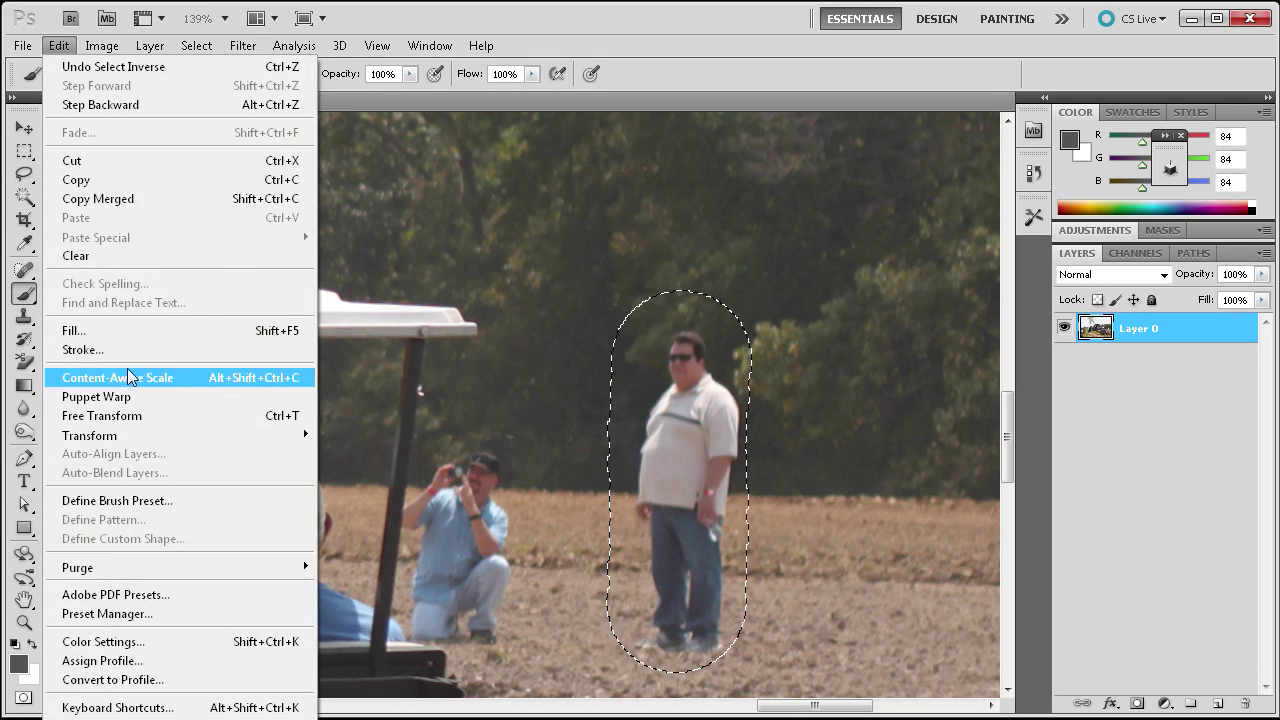
{"action": "left_click", "coordinate": [130, 337]}
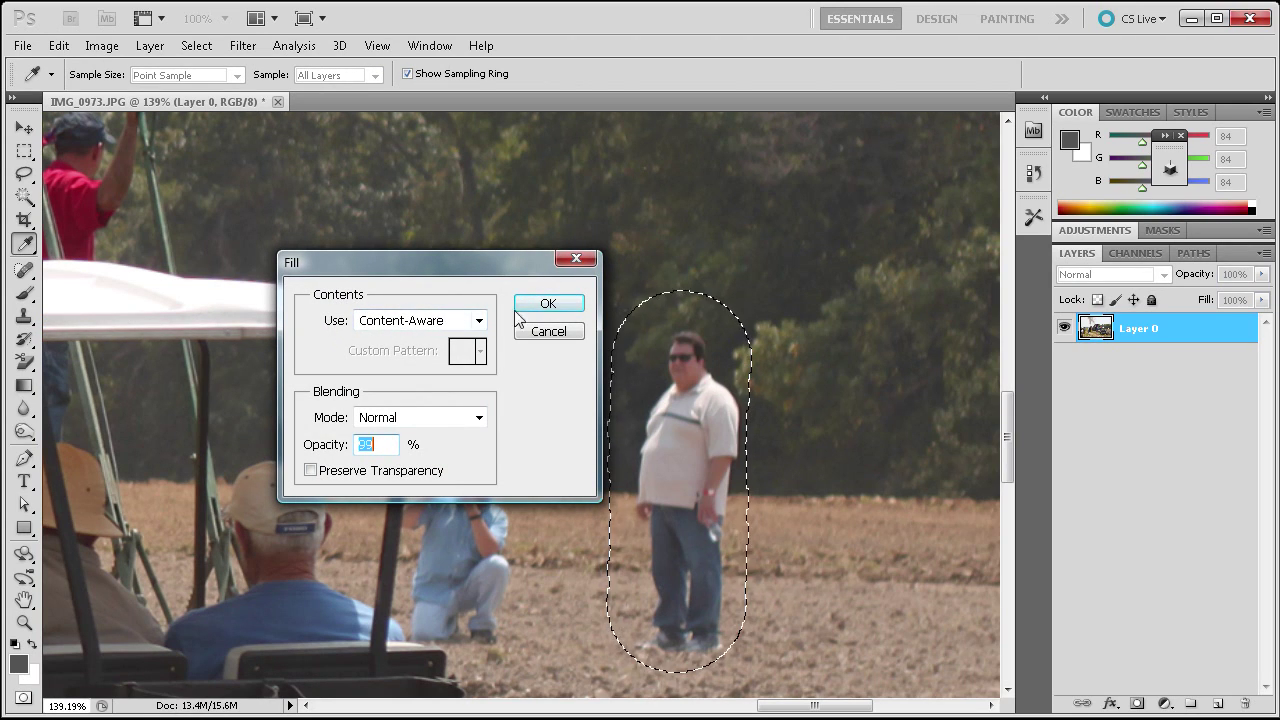
{"action": "left_click", "coordinate": [547, 304]}
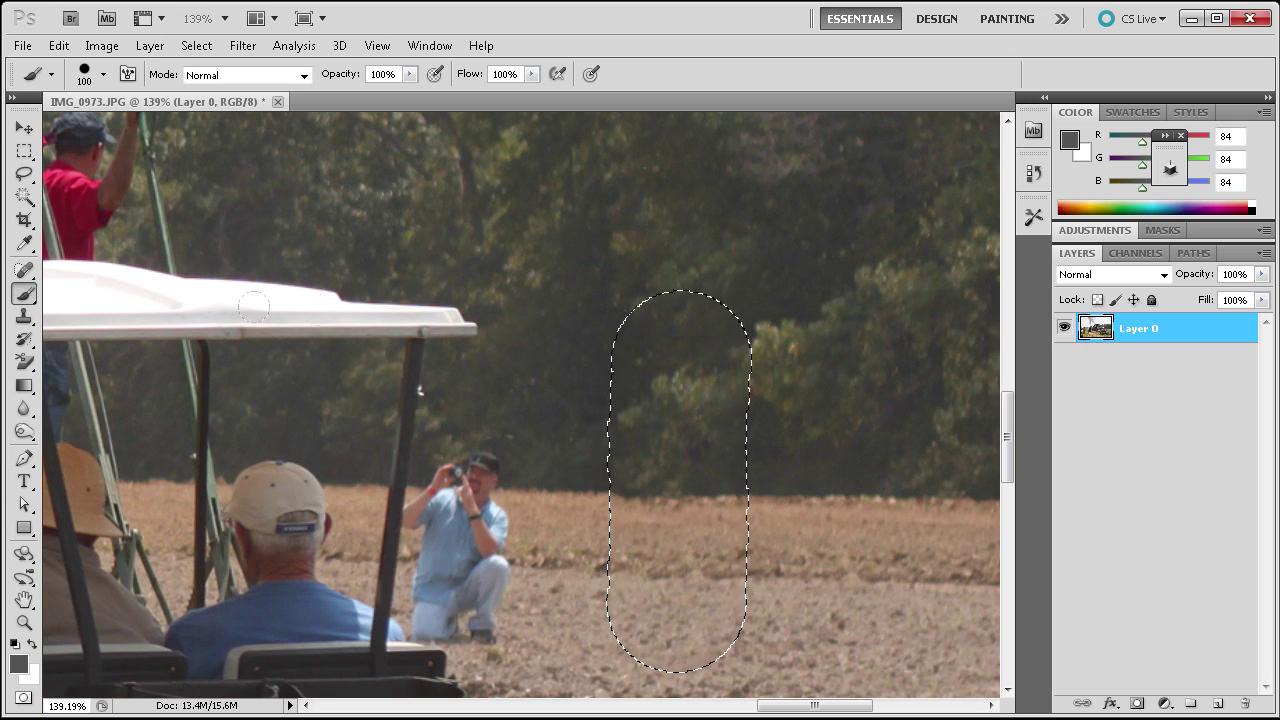
{"action": "left_click", "coordinate": [24, 151]}
{"action": "key", "text": "ctrl+d"}
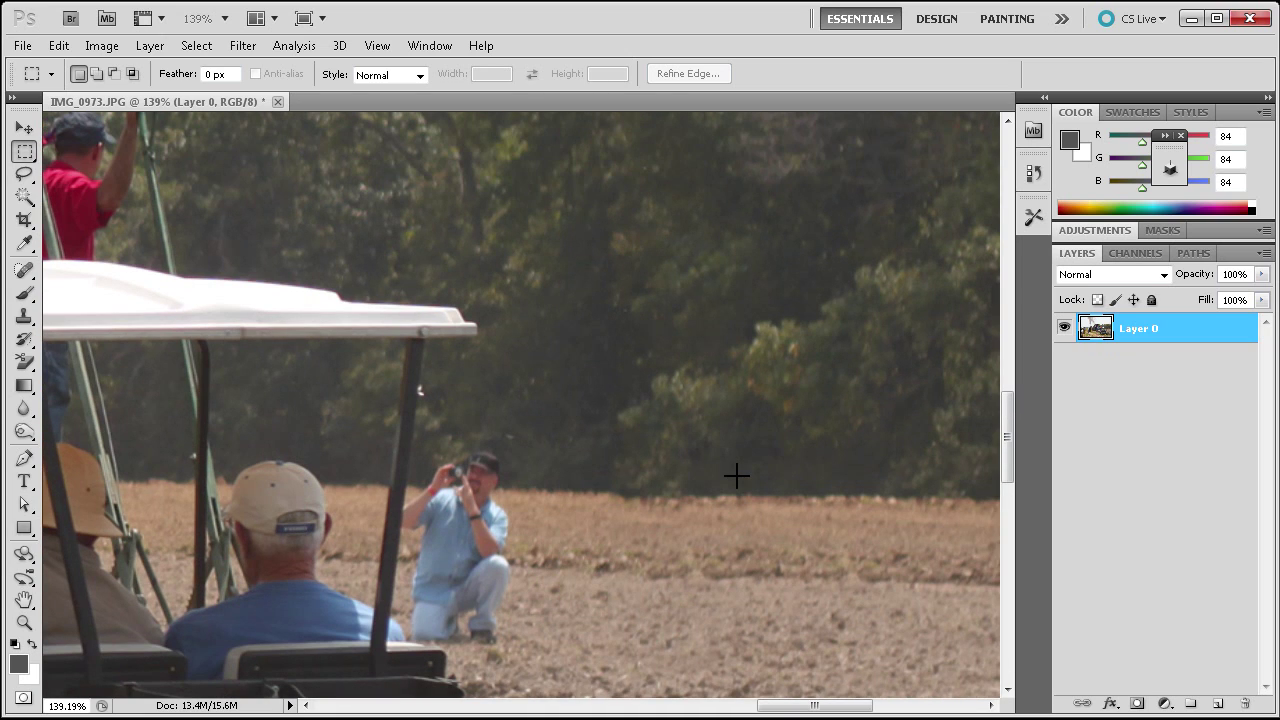
Paint a red Quick Mask over the kneeling photographer with the Brush.
{"action": "scroll", "coordinate": [690, 426], "scroll_direction": "down", "scroll_amount": 3}
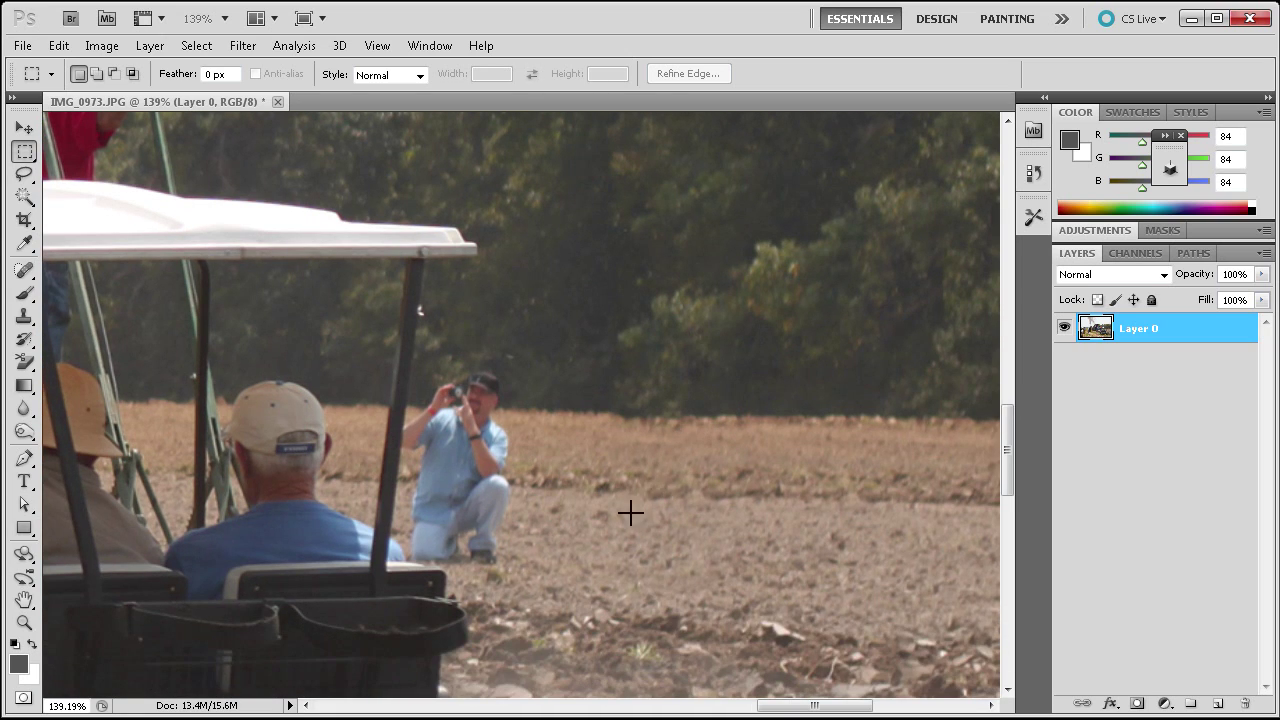
{"action": "scroll", "coordinate": [630, 512], "scroll_direction": "up", "scroll_amount": 2}
{"action": "scroll", "coordinate": [437, 486], "scroll_direction": "up", "scroll_amount": 3, "text": "alt"}
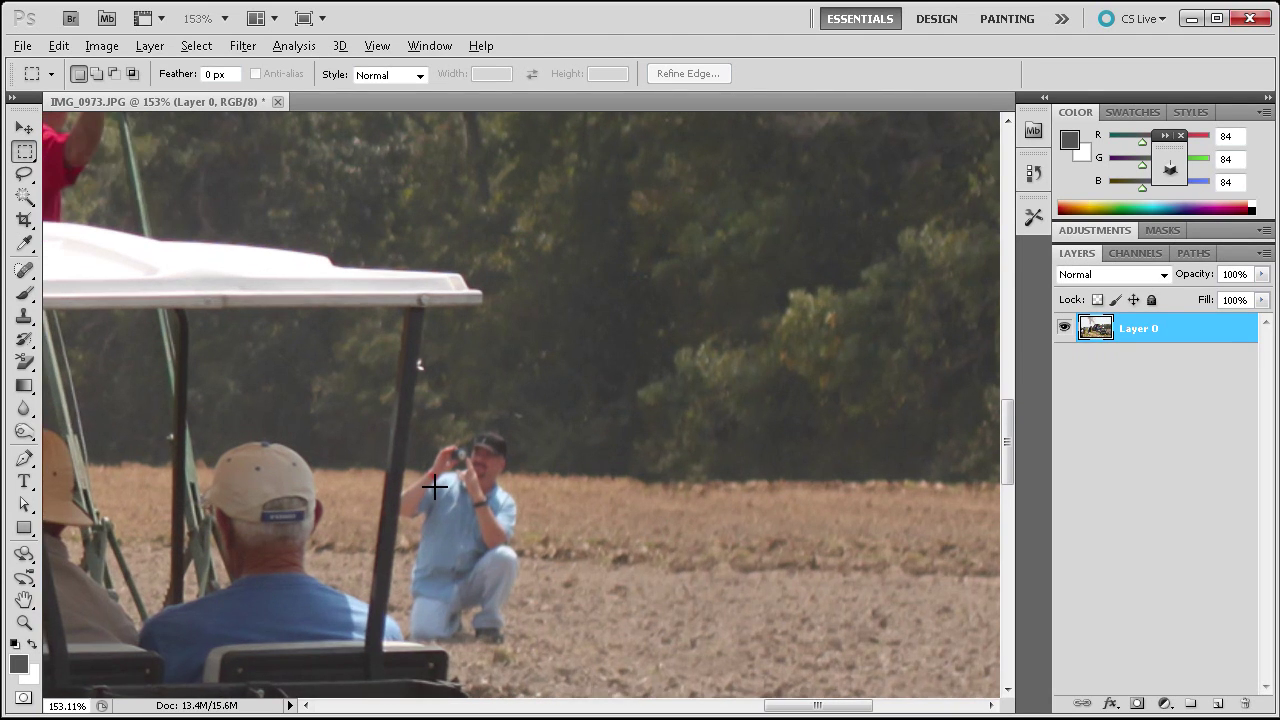
{"action": "scroll", "coordinate": [437, 486], "scroll_direction": "down", "scroll_amount": 1}
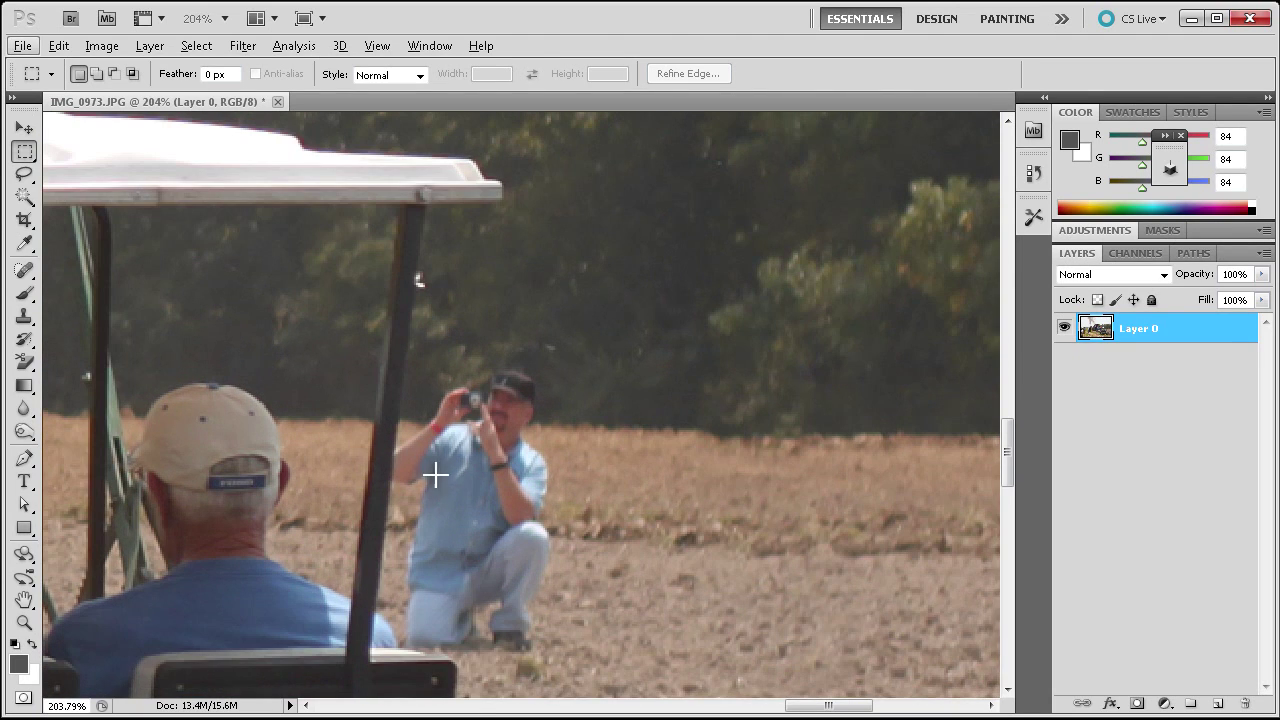
{"action": "scroll", "coordinate": [440, 490], "scroll_direction": "up", "scroll_amount": 2, "text": "alt"}
{"action": "scroll", "coordinate": [440, 491], "scroll_direction": "down", "scroll_amount": 1}
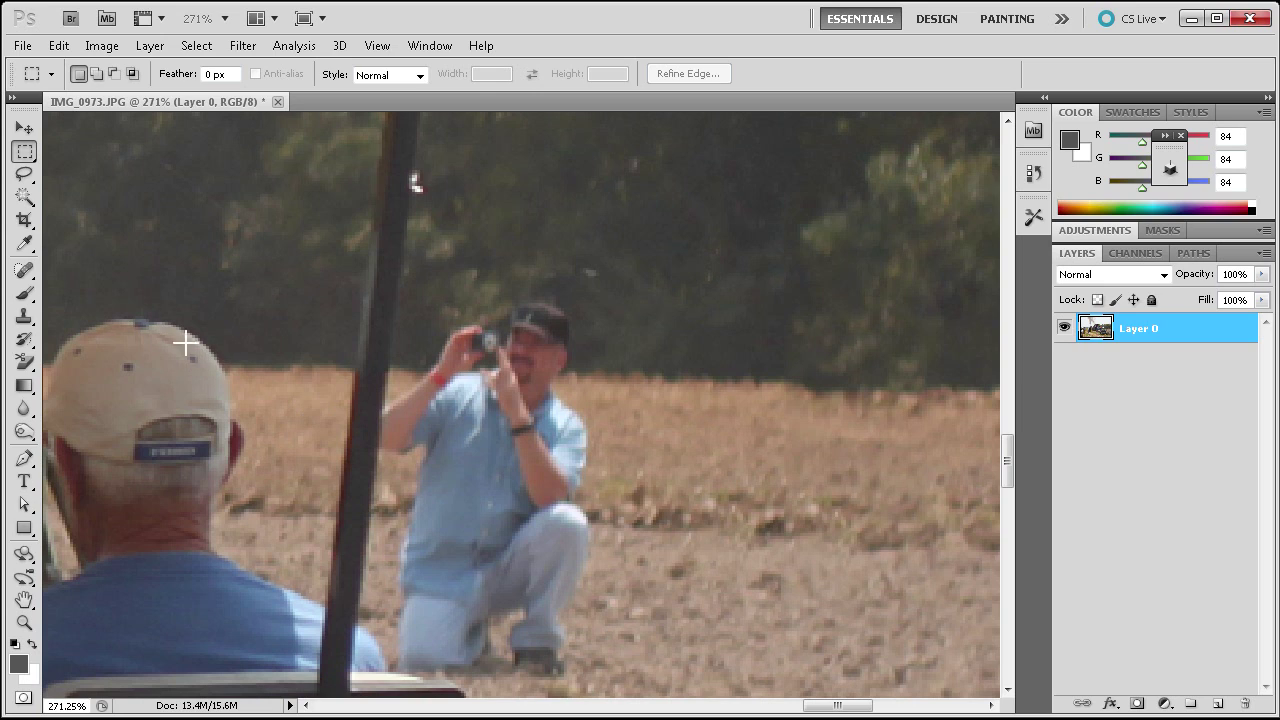
{"action": "left_click", "coordinate": [24, 293]}
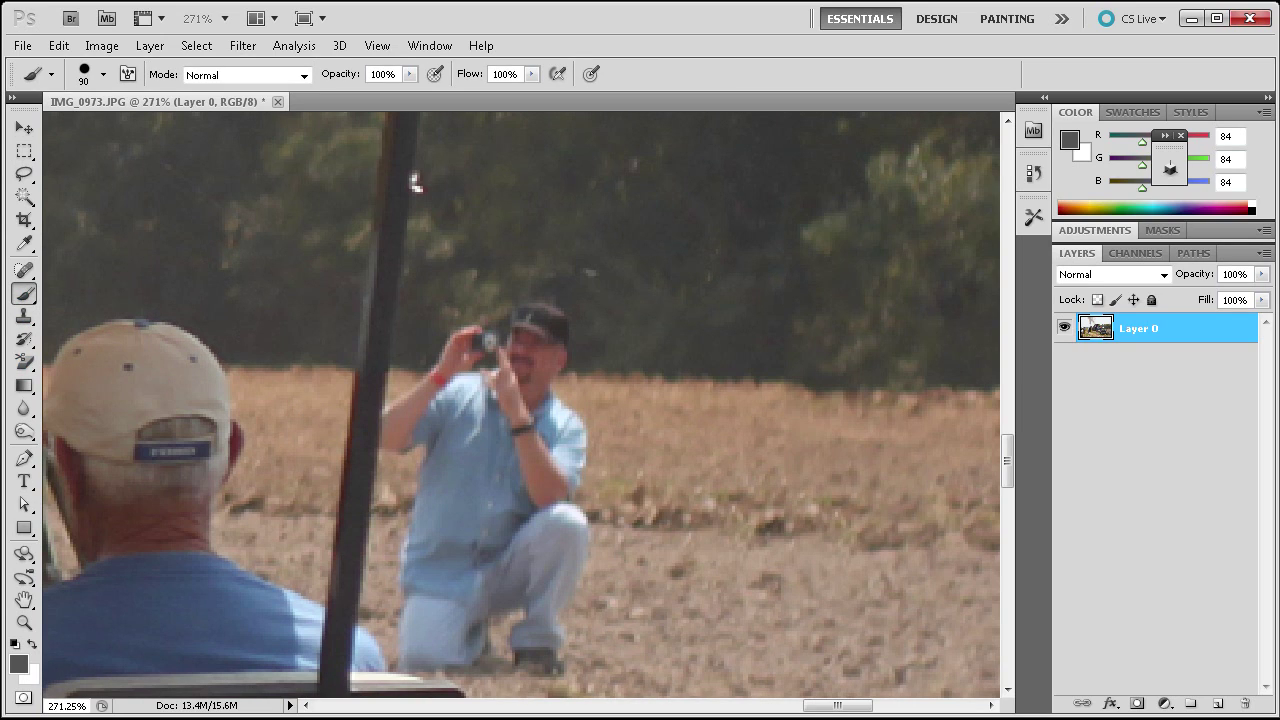
{"action": "key", "text": "q"}
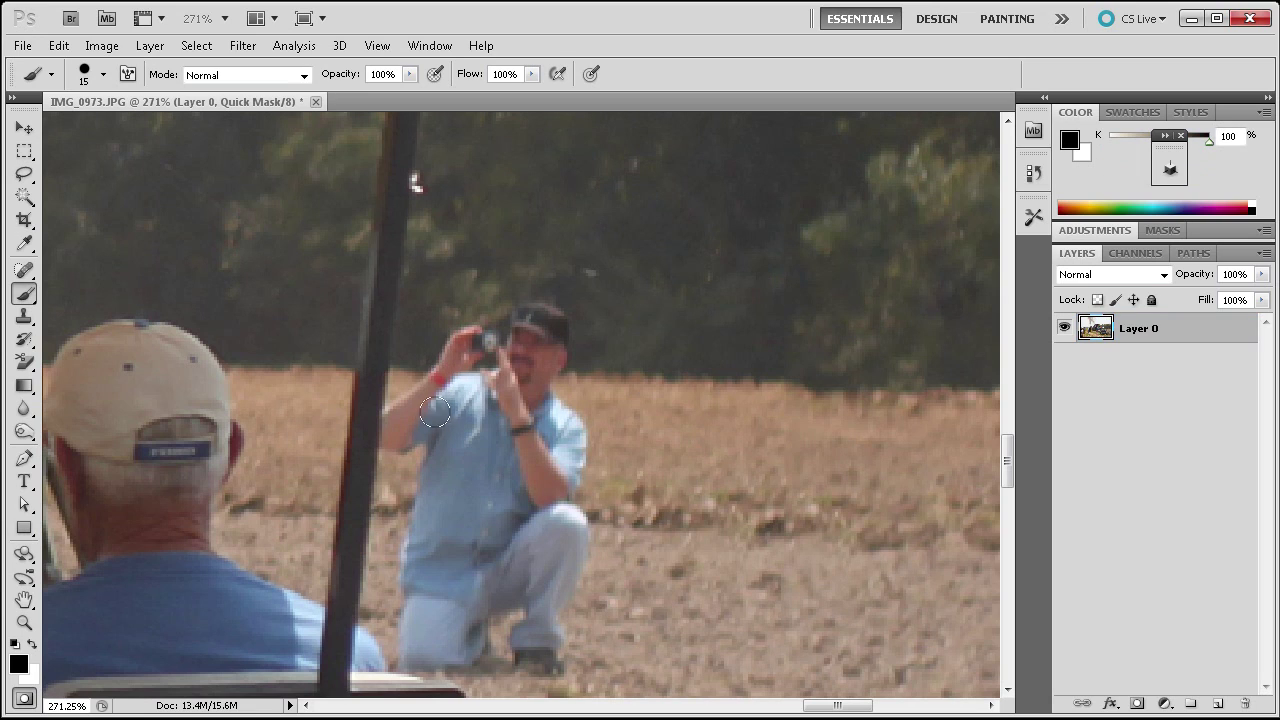
{"action": "mouse_move", "coordinate": [552, 322]}
{"action": "left_mouse_down"}
{"action": "mouse_move", "coordinate": [519, 346]}
{"action": "mouse_move", "coordinate": [524, 316]}
{"action": "mouse_move", "coordinate": [552, 332]}
{"action": "mouse_move", "coordinate": [508, 395]}
{"action": "mouse_move", "coordinate": [496, 364]}
{"action": "mouse_move", "coordinate": [464, 352]}
{"action": "mouse_move", "coordinate": [465, 323]}
{"action": "mouse_move", "coordinate": [481, 330]}
{"action": "mouse_move", "coordinate": [439, 355]}
{"action": "mouse_move", "coordinate": [392, 434]}
{"action": "mouse_move", "coordinate": [441, 432]}
{"action": "mouse_move", "coordinate": [435, 472]}
{"action": "mouse_move", "coordinate": [448, 403]}
{"action": "mouse_move", "coordinate": [411, 552]}
{"action": "mouse_move", "coordinate": [421, 605]}
{"action": "mouse_move", "coordinate": [410, 647]}
{"action": "mouse_move", "coordinate": [459, 643]}
{"action": "mouse_move", "coordinate": [469, 592]}
{"action": "mouse_move", "coordinate": [466, 627]}
{"action": "mouse_move", "coordinate": [523, 582]}
{"action": "mouse_move", "coordinate": [519, 644]}
{"action": "mouse_move", "coordinate": [542, 655]}
{"action": "mouse_move", "coordinate": [572, 534]}
{"action": "mouse_move", "coordinate": [546, 479]}
{"action": "mouse_move", "coordinate": [562, 437]}
{"action": "mouse_move", "coordinate": [532, 391]}
{"action": "mouse_move", "coordinate": [481, 414]}
{"action": "mouse_move", "coordinate": [472, 396]}
{"action": "mouse_move", "coordinate": [446, 612]}
{"action": "mouse_move", "coordinate": [482, 481]}
{"action": "mouse_move", "coordinate": [519, 484]}
{"action": "mouse_move", "coordinate": [503, 569]}
{"action": "mouse_move", "coordinate": [535, 494]}
{"action": "mouse_move", "coordinate": [470, 436]}
{"action": "mouse_move", "coordinate": [464, 386]}
{"action": "mouse_move", "coordinate": [467, 443]}
{"action": "left_mouse_up"}
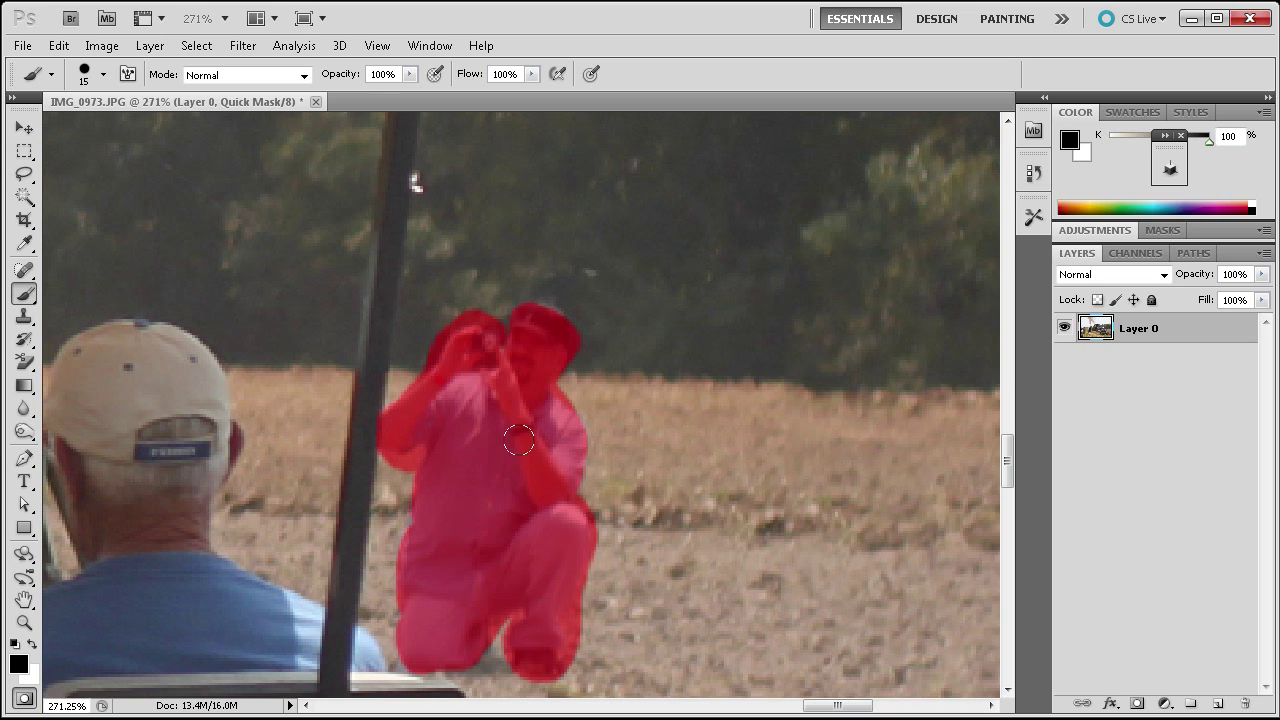
Convert the photographer's Quick Mask into an inverted selection around him.
{"action": "key", "text": "q"}
{"action": "left_click", "coordinate": [196, 45]}
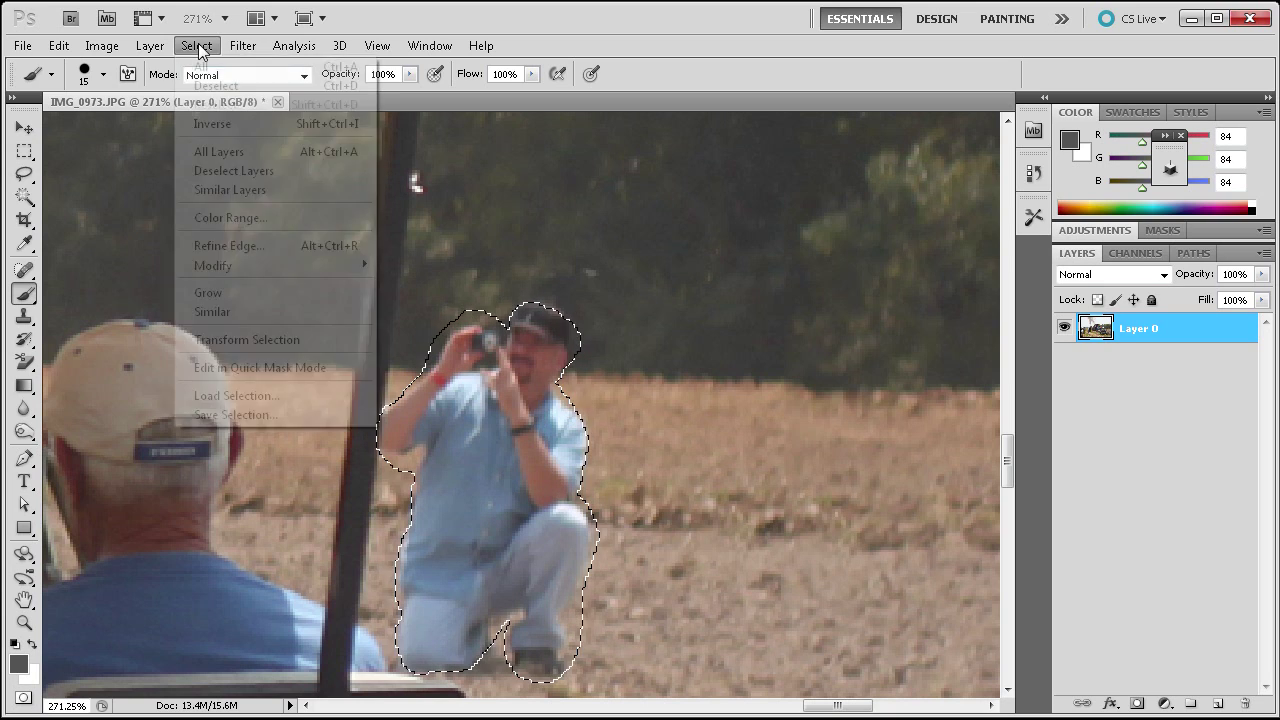
{"action": "left_click", "coordinate": [208, 122]}
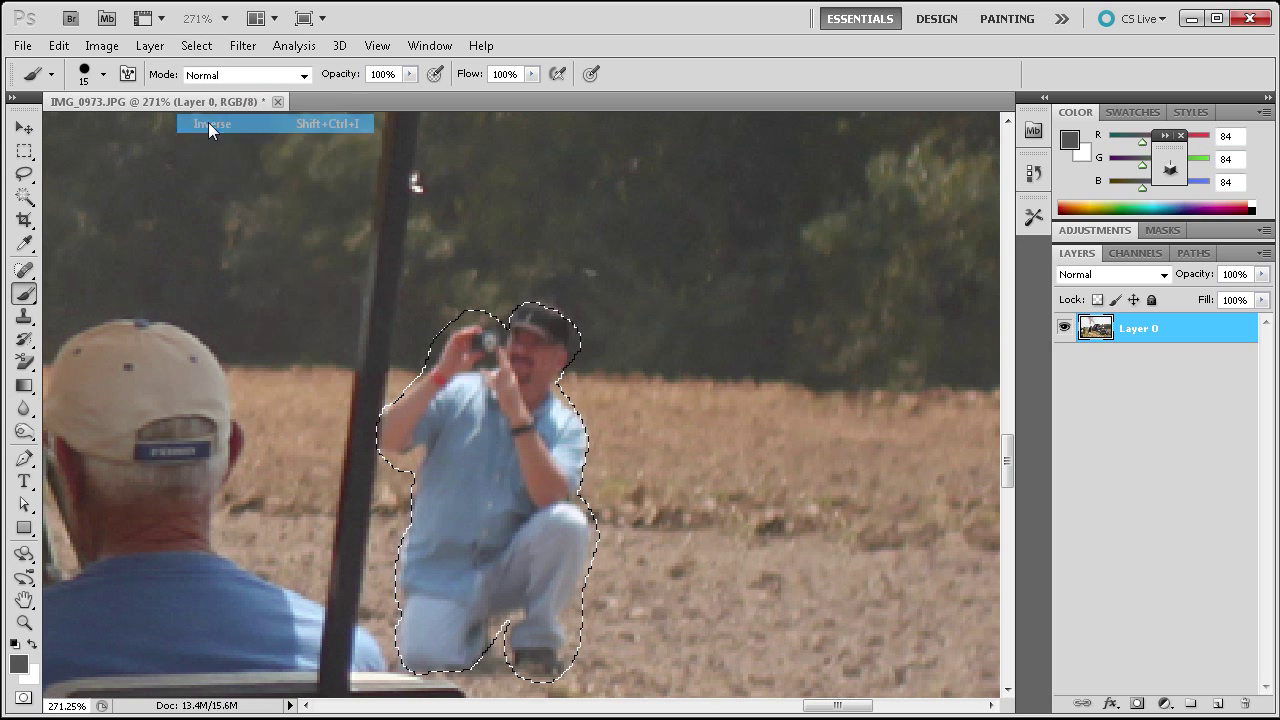
Content-Aware Fill the selection to erase the photographer, then deselect.
{"action": "left_click", "coordinate": [58, 45]}
{"action": "left_click", "coordinate": [85, 331]}
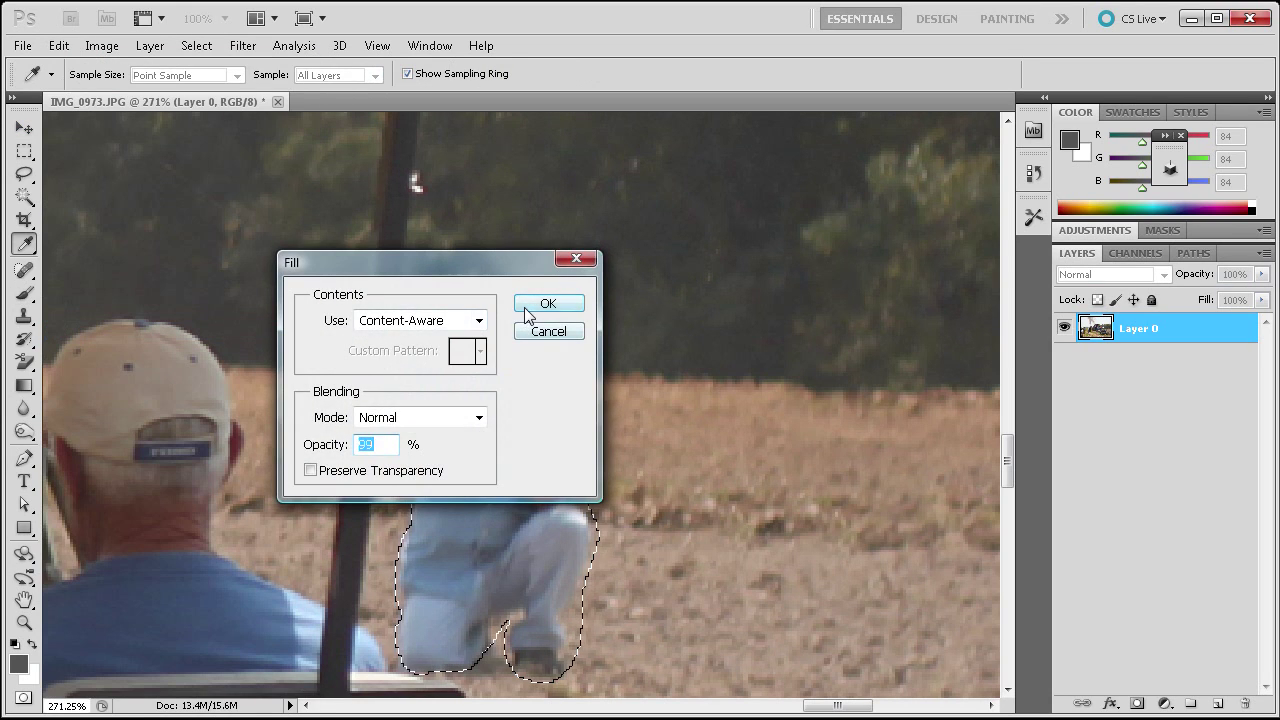
{"action": "left_click", "coordinate": [545, 303]}
{"action": "key", "text": "b"}
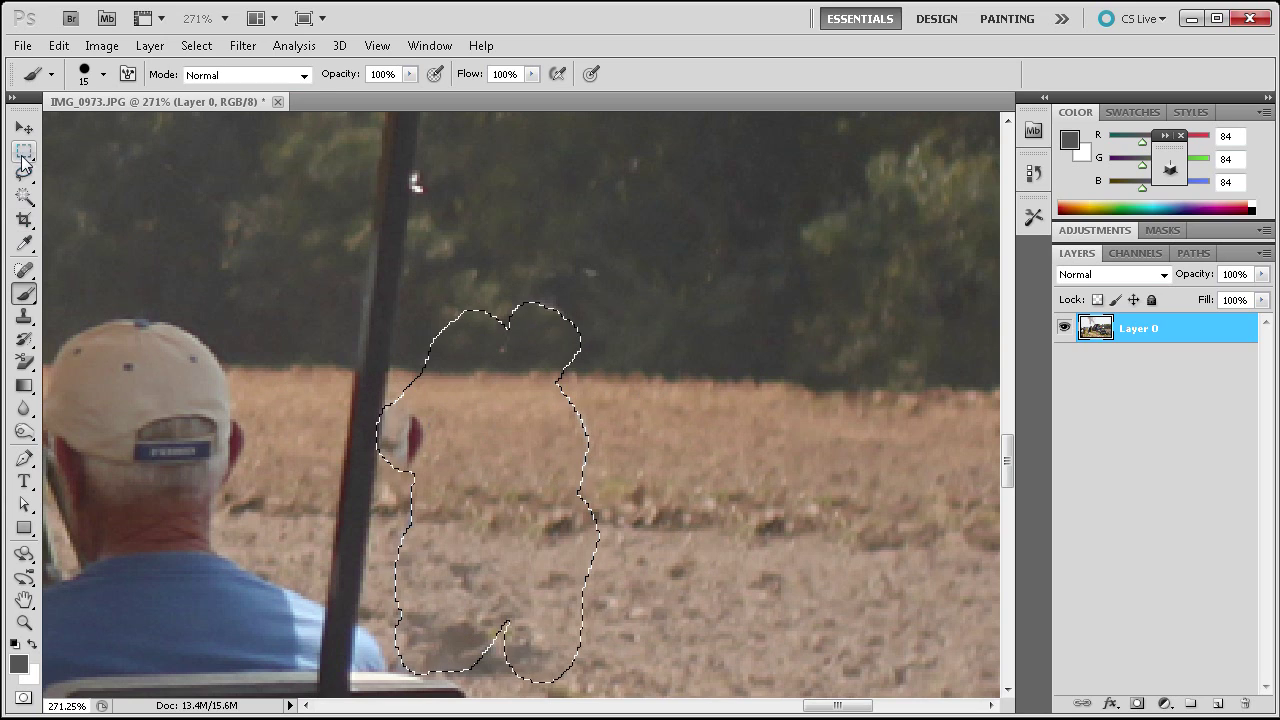
{"action": "key", "text": "m"}
{"action": "key", "text": "ctrl+d"}
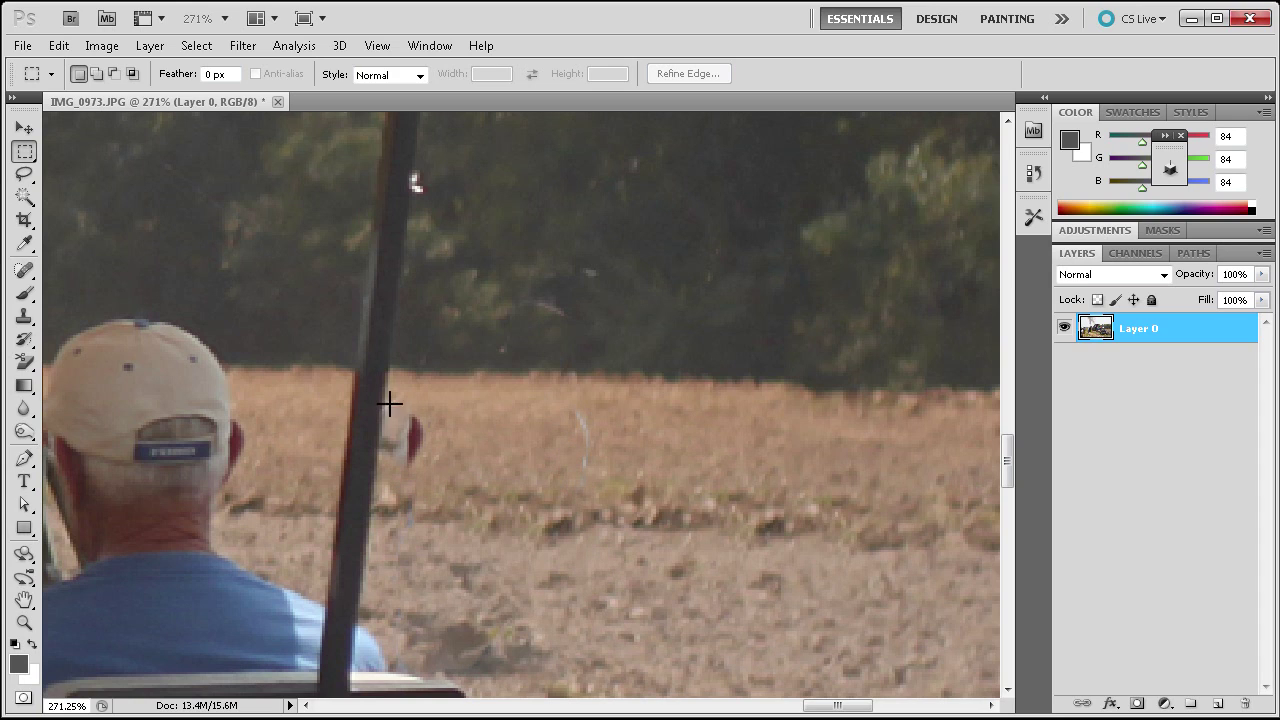
Spot-heal the grey smudges, red remnant, white speck and dusty patches around the pole and trees.
{"action": "mouse_move", "coordinate": [24, 270]}
{"action": "left_mouse_down"}
{"action": "mouse_move", "coordinate": [95, 268]}
{"action": "mouse_move", "coordinate": [112, 282]}
{"action": "left_mouse_up"}
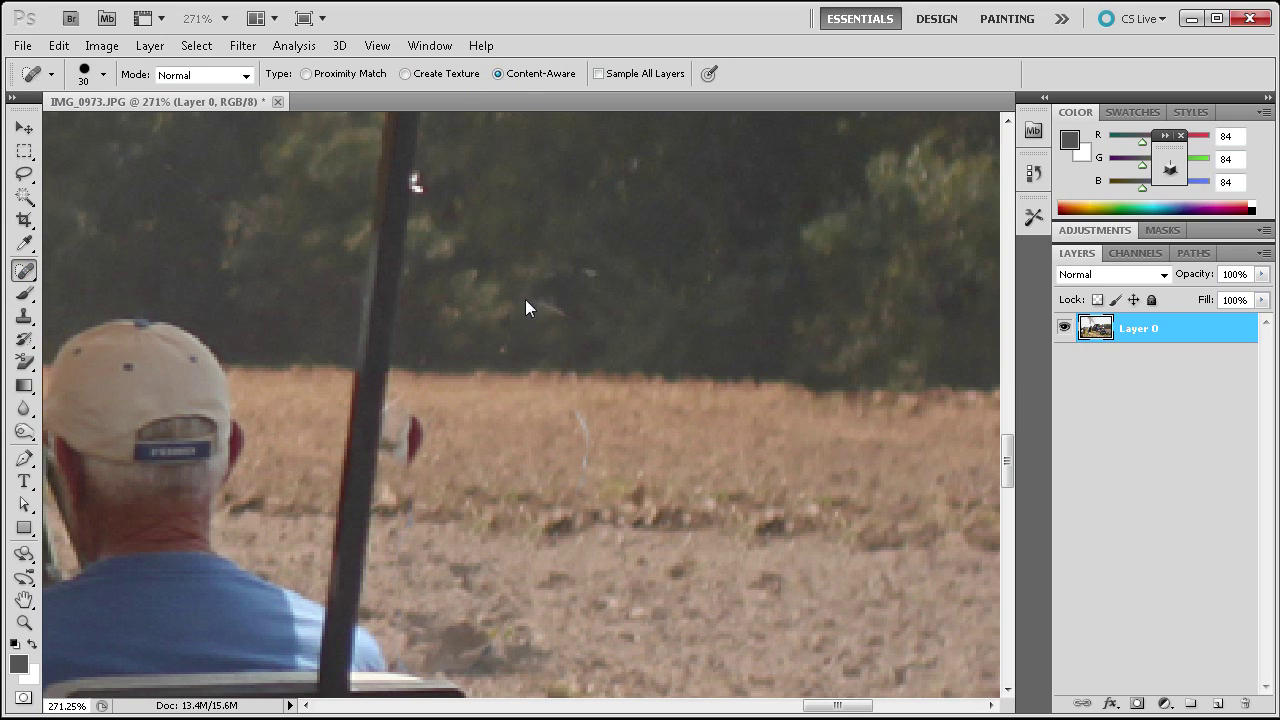
{"action": "left_click_drag", "start_coordinate": [550, 314], "coordinate": [550, 318]}
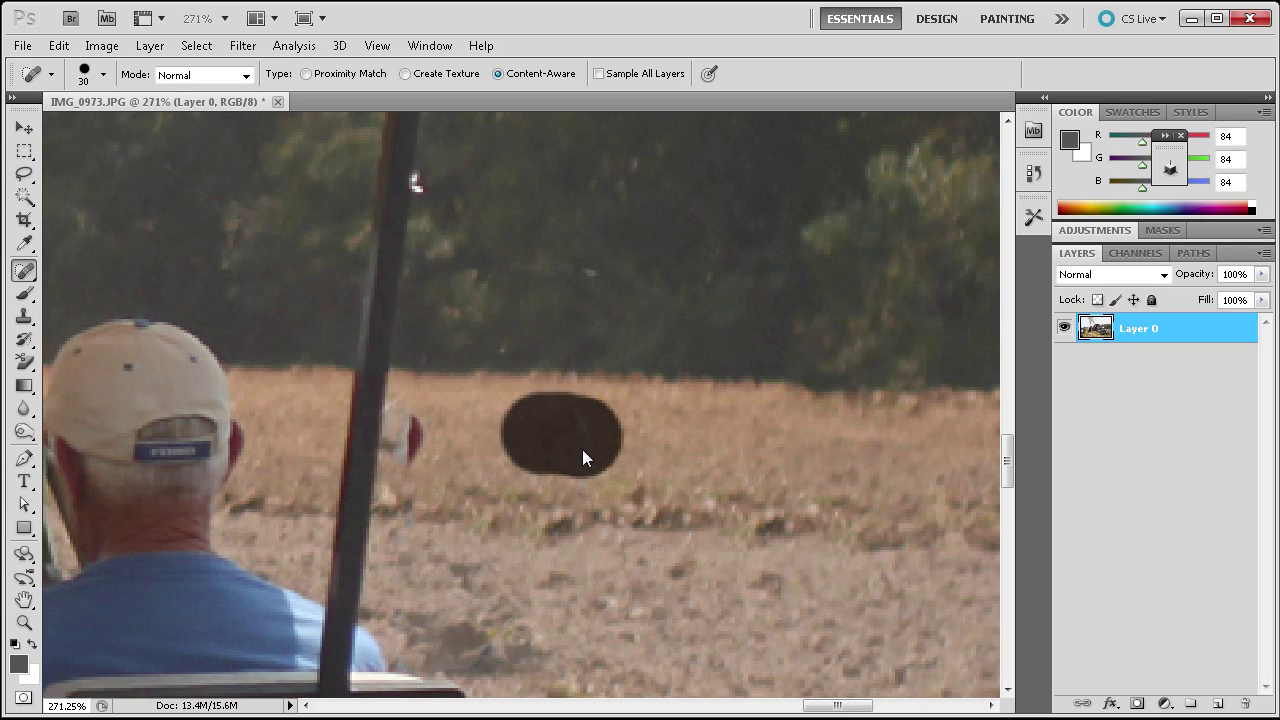
{"action": "left_click_drag", "start_coordinate": [583, 450], "coordinate": [585, 452]}
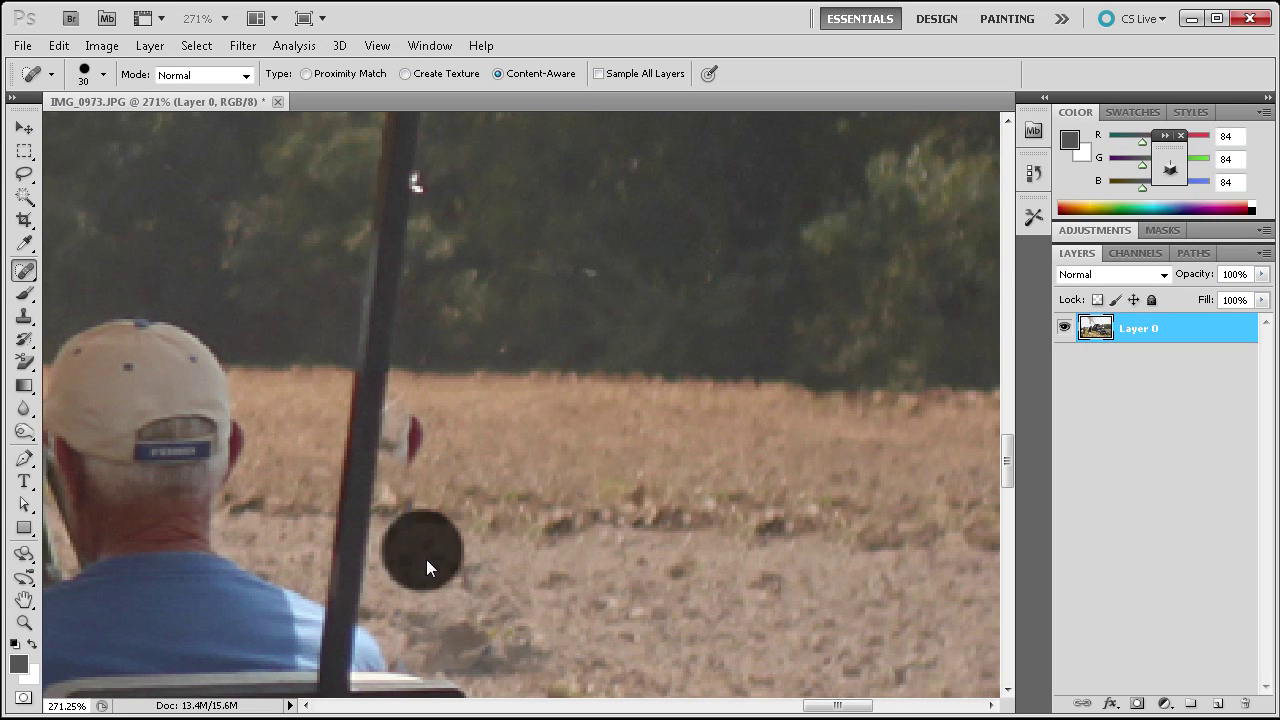
{"action": "left_click_drag", "start_coordinate": [426, 559], "coordinate": [426, 559]}
{"action": "left_click_drag", "start_coordinate": [442, 436], "coordinate": [425, 437]}
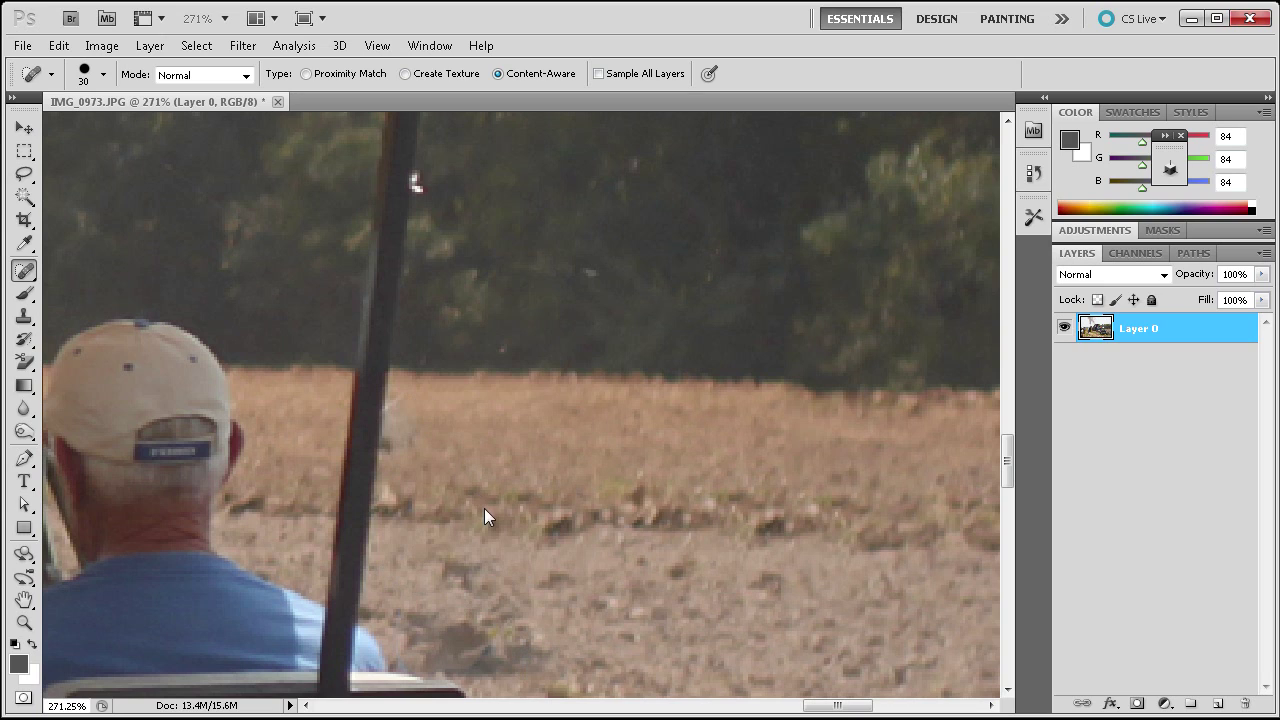
{"action": "left_click", "coordinate": [588, 272]}
{"action": "left_click_drag", "start_coordinate": [421, 436], "coordinate": [421, 436]}
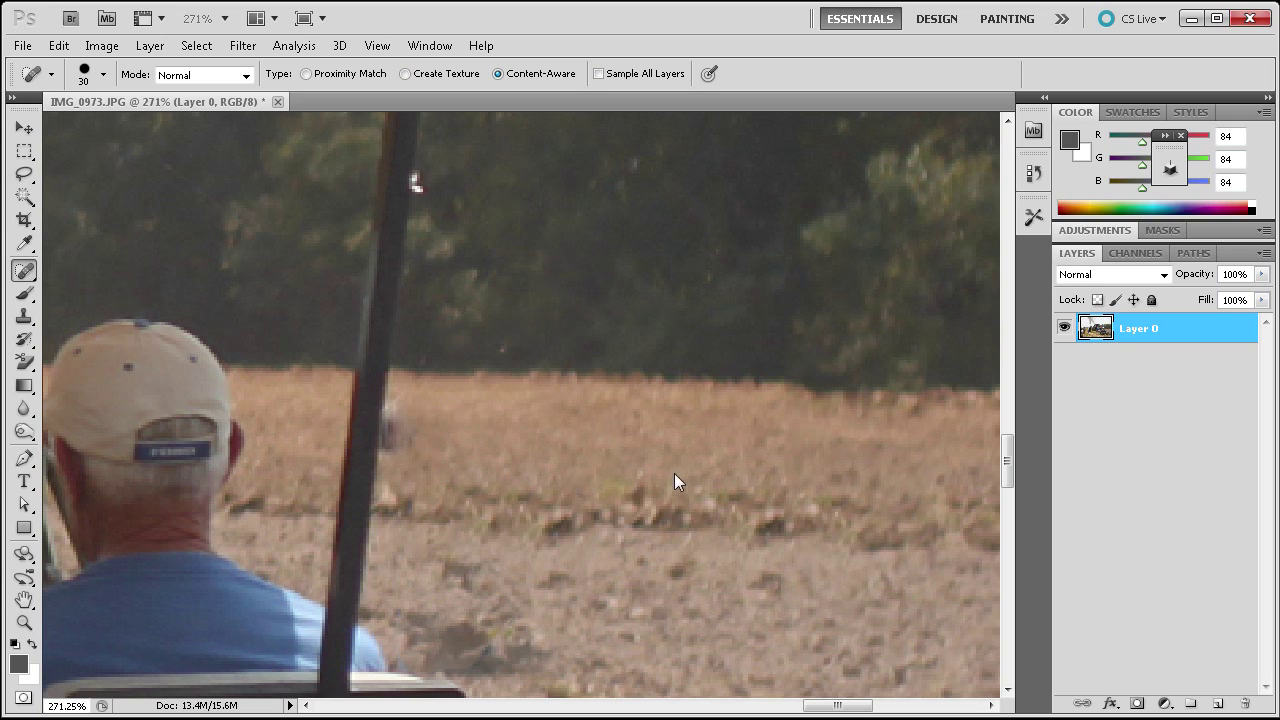
{"action": "scroll", "coordinate": [674, 474], "scroll_direction": "down", "scroll_amount": 4}
{"action": "left_click_drag", "start_coordinate": [471, 466], "coordinate": [471, 466]}
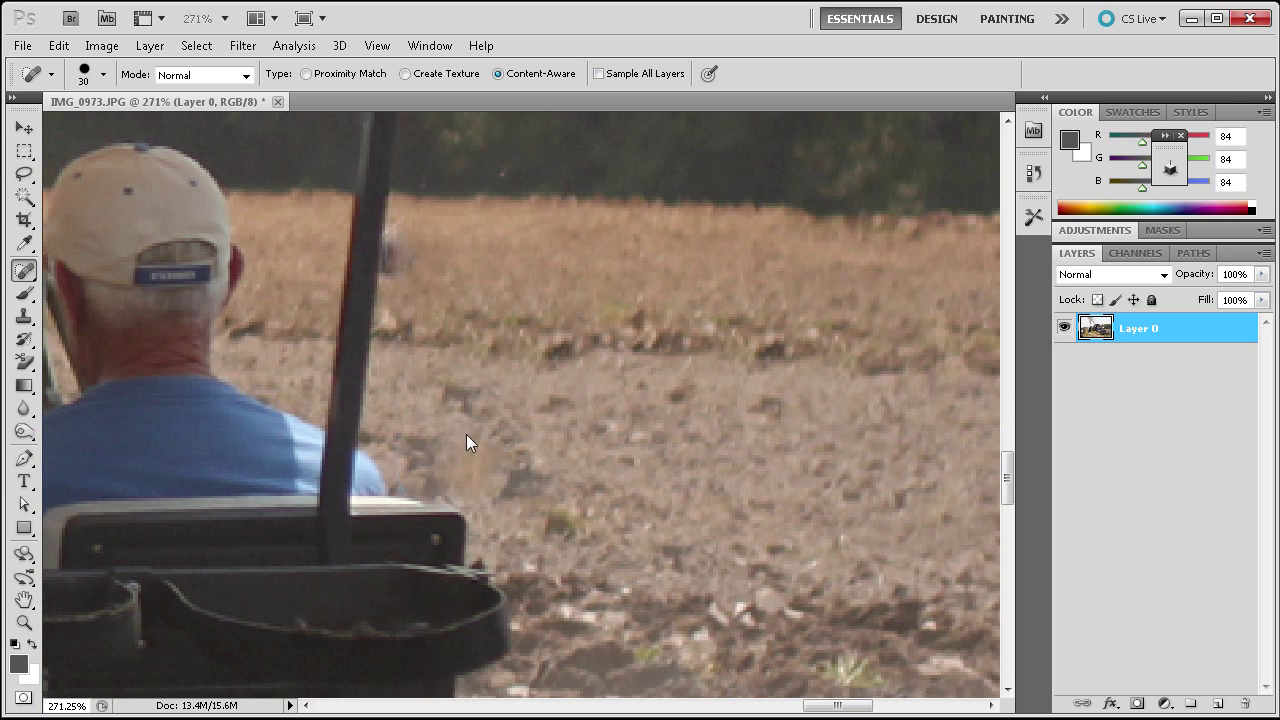
{"action": "scroll", "coordinate": [526, 302], "scroll_direction": "down", "scroll_amount": 5}
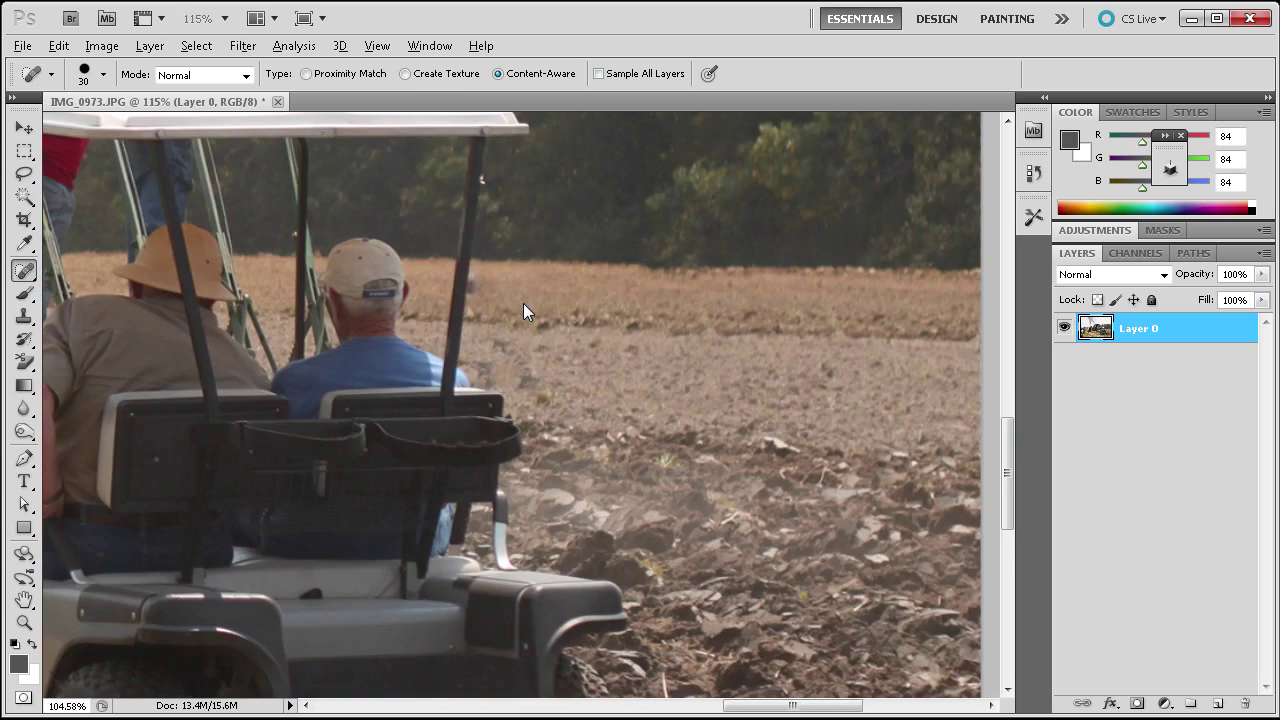
{"action": "scroll", "coordinate": [523, 303], "scroll_direction": "down", "scroll_amount": 1}
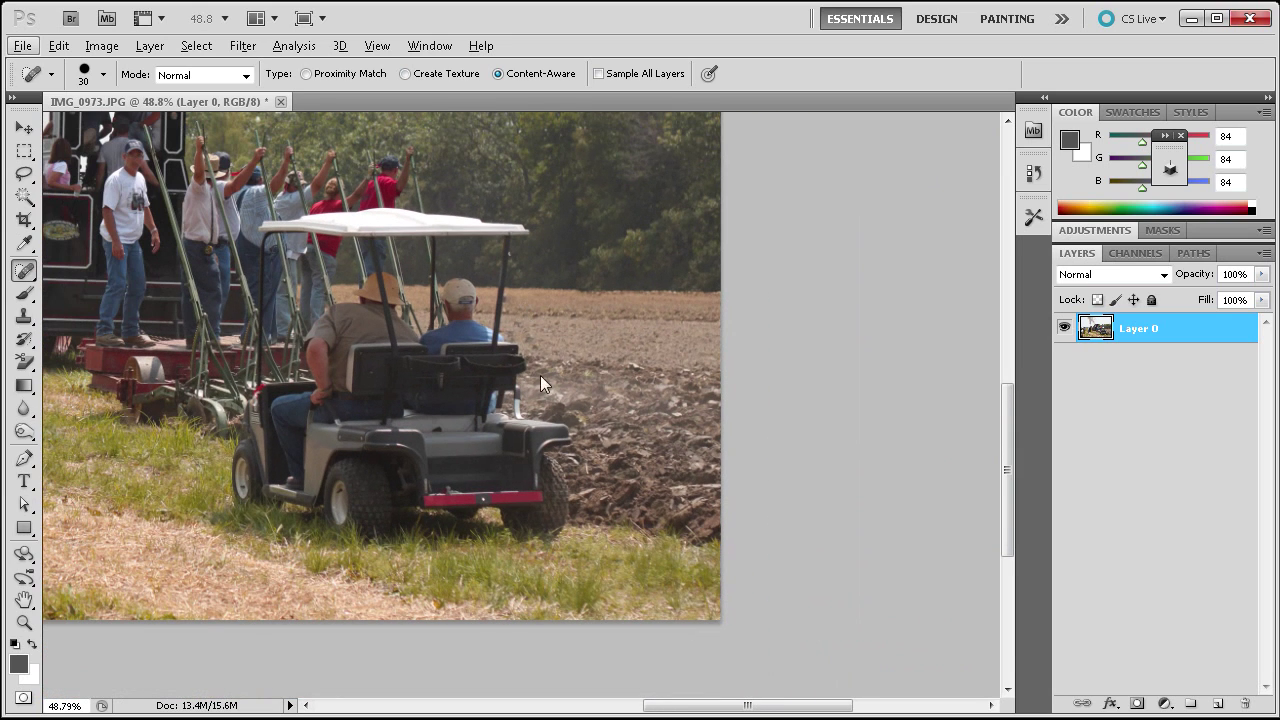
{"action": "scroll", "coordinate": [412, 446], "scroll_direction": "up", "scroll_amount": 2}
{"action": "left_click_drag", "start_coordinate": [689, 697], "coordinate": [651, 697]}
{"action": "scroll", "coordinate": [544, 489], "scroll_direction": "down", "scroll_amount": 4}
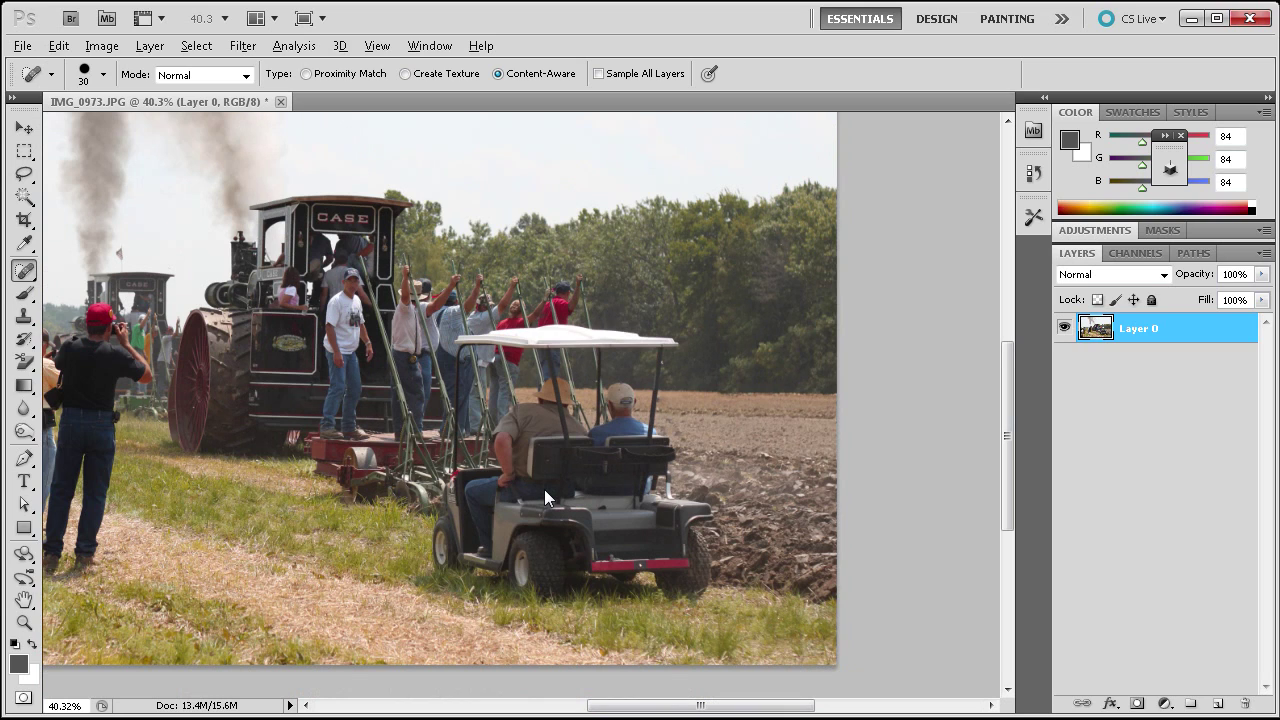
{"action": "key", "text": "alt"}
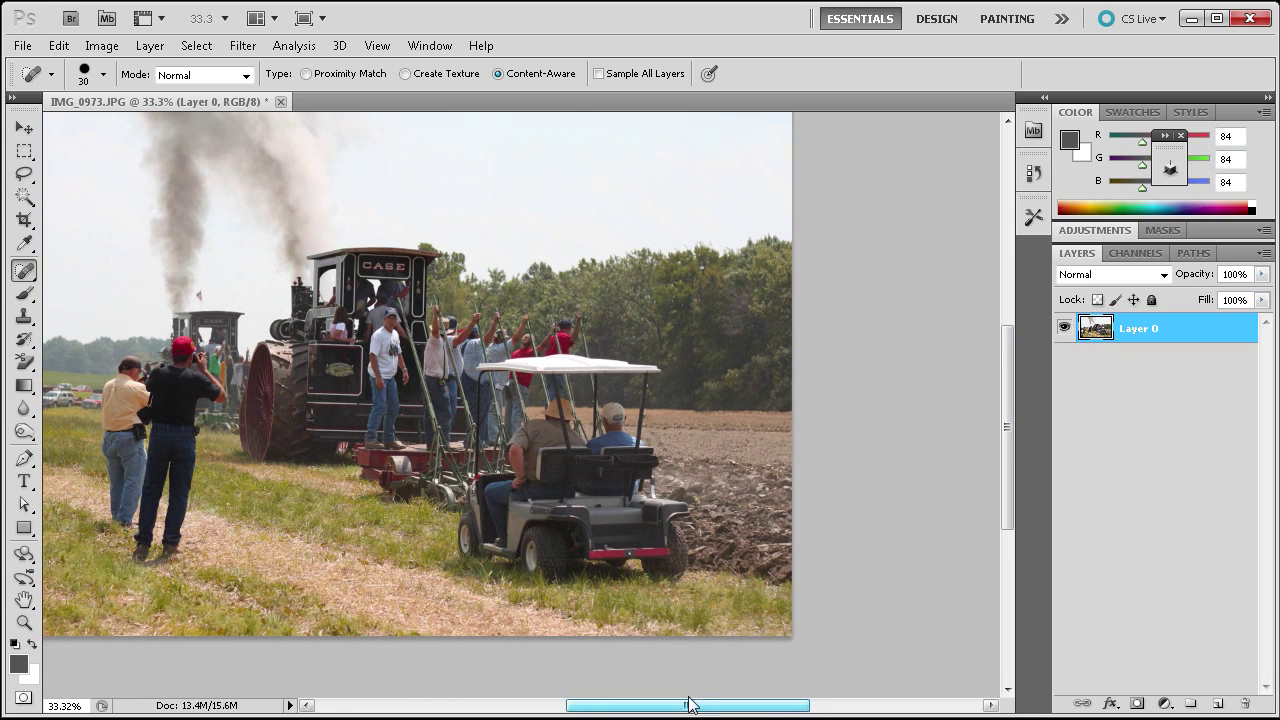
{"action": "left_click_drag", "start_coordinate": [690, 705], "coordinate": [679, 705]}
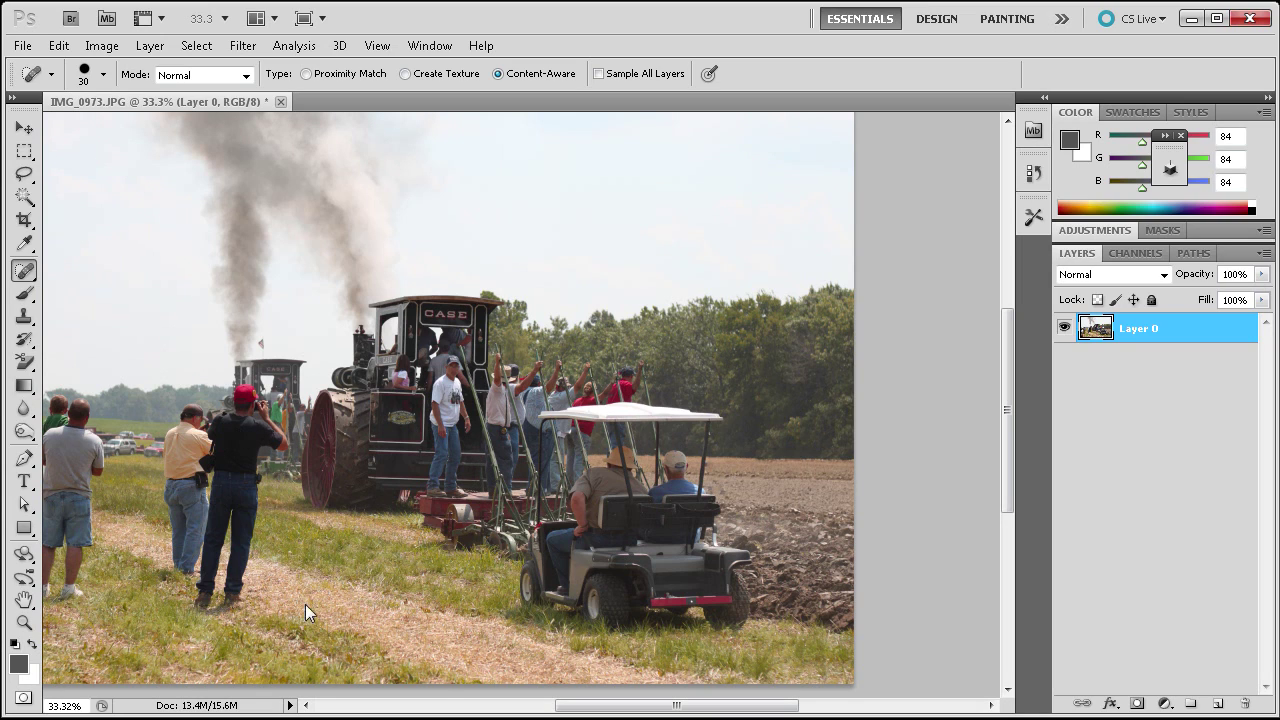
{"action": "left_click_drag", "start_coordinate": [580, 706], "coordinate": [523, 706]}
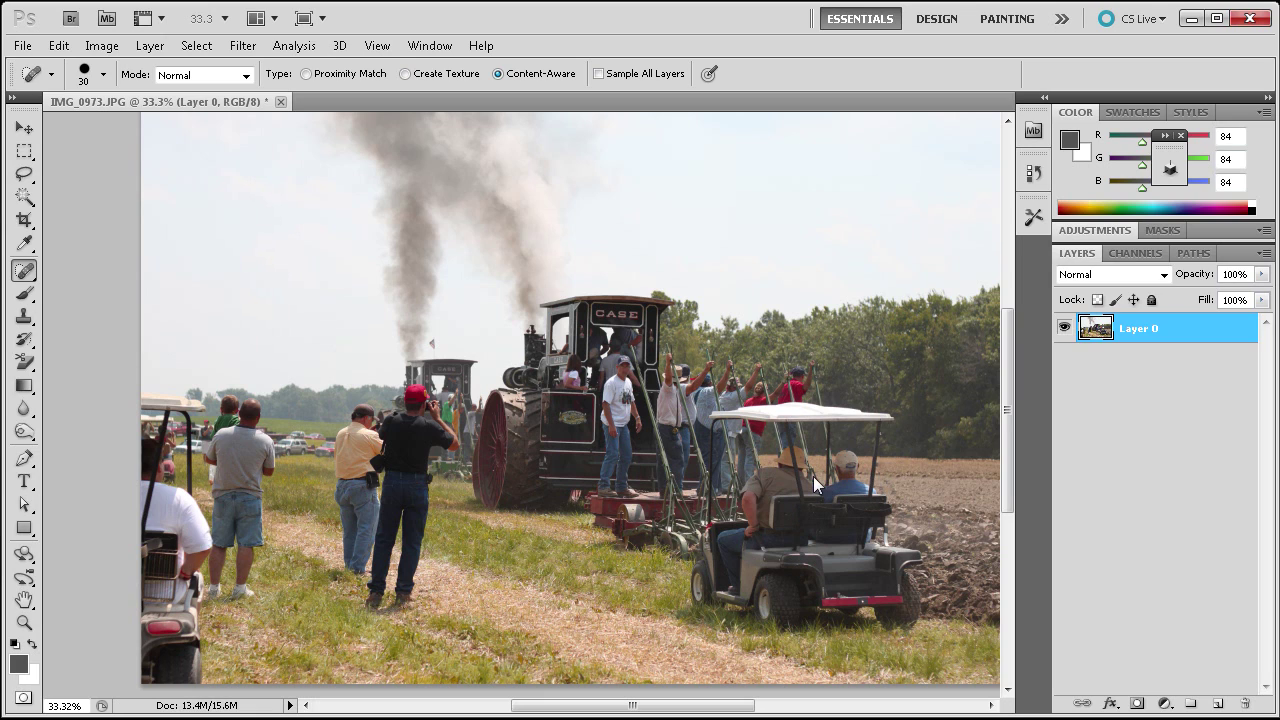
{"action": "mouse_move", "coordinate": [726, 703]}
{"action": "left_mouse_down"}
{"action": "mouse_move", "coordinate": [750, 716]}
{"action": "mouse_move", "coordinate": [749, 700]}
{"action": "left_mouse_up"}
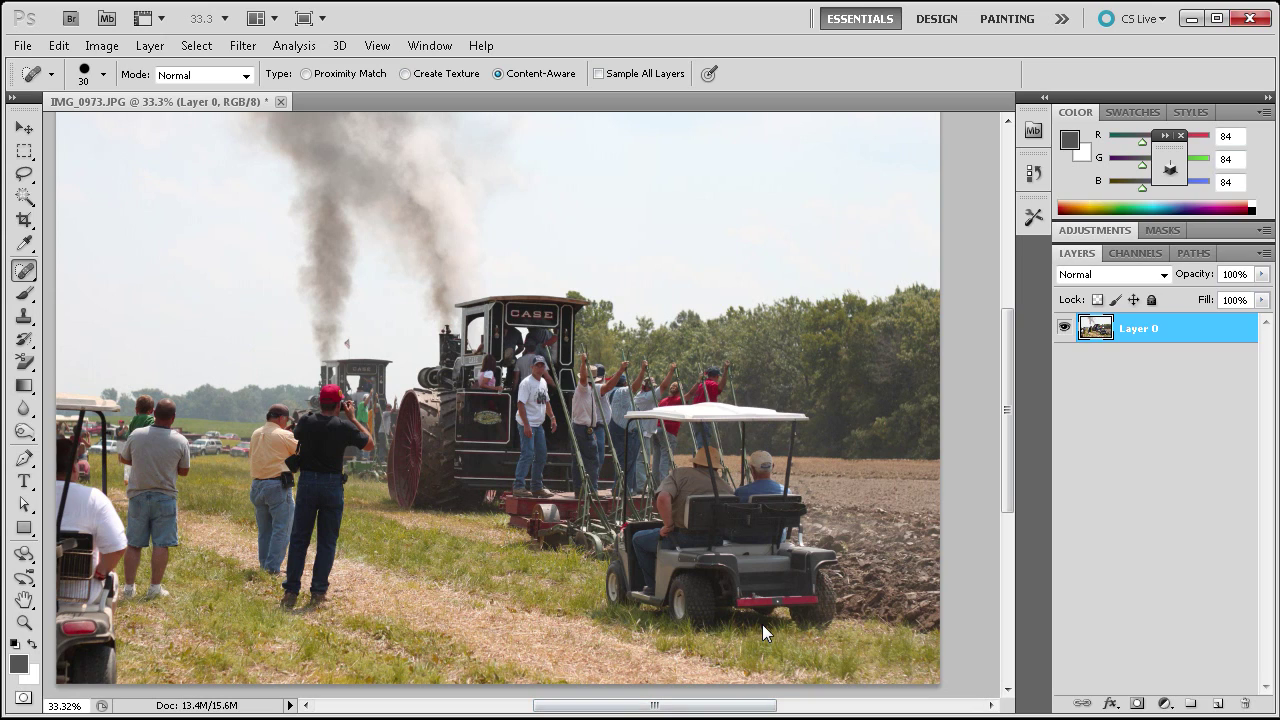